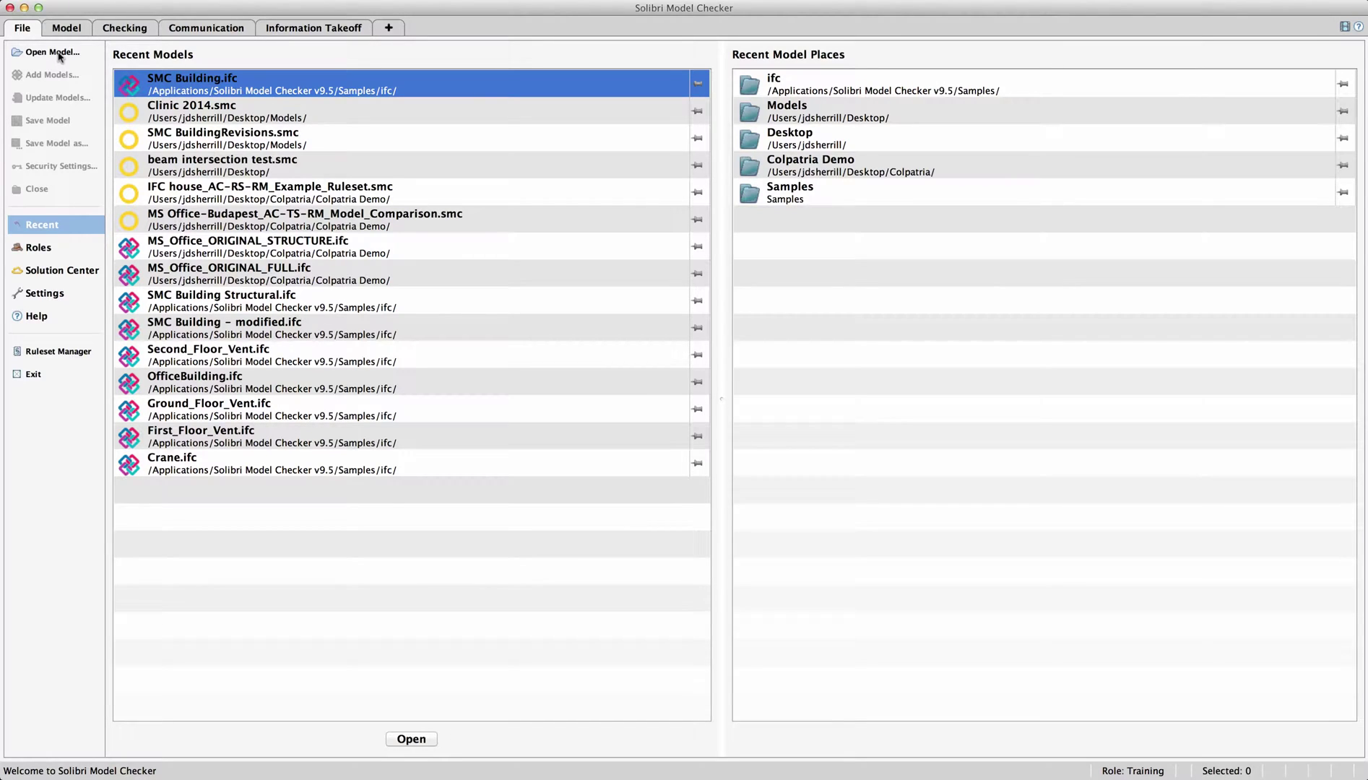
- Open SMC Building.ifc from the ifc folder, accepting the architectural discipline
left_click(59, 57)
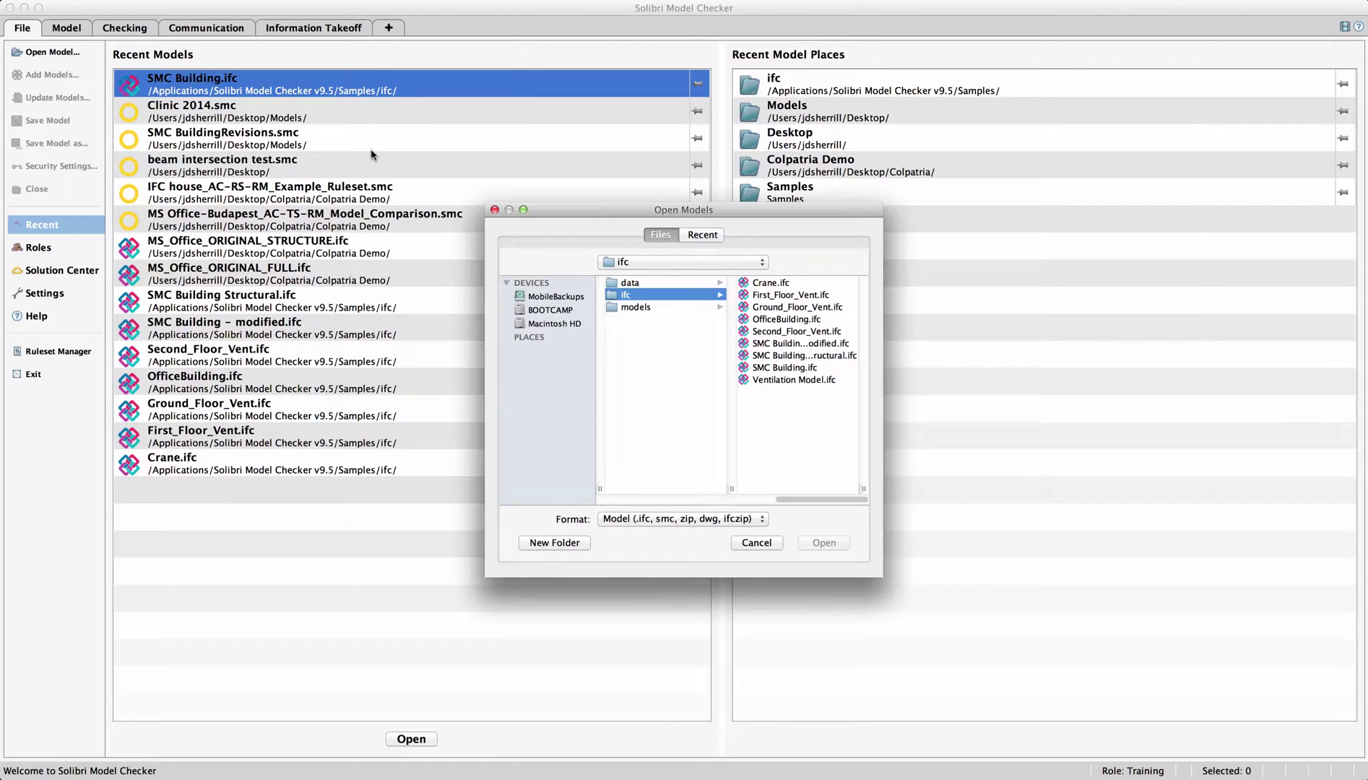
double_click(760, 369)
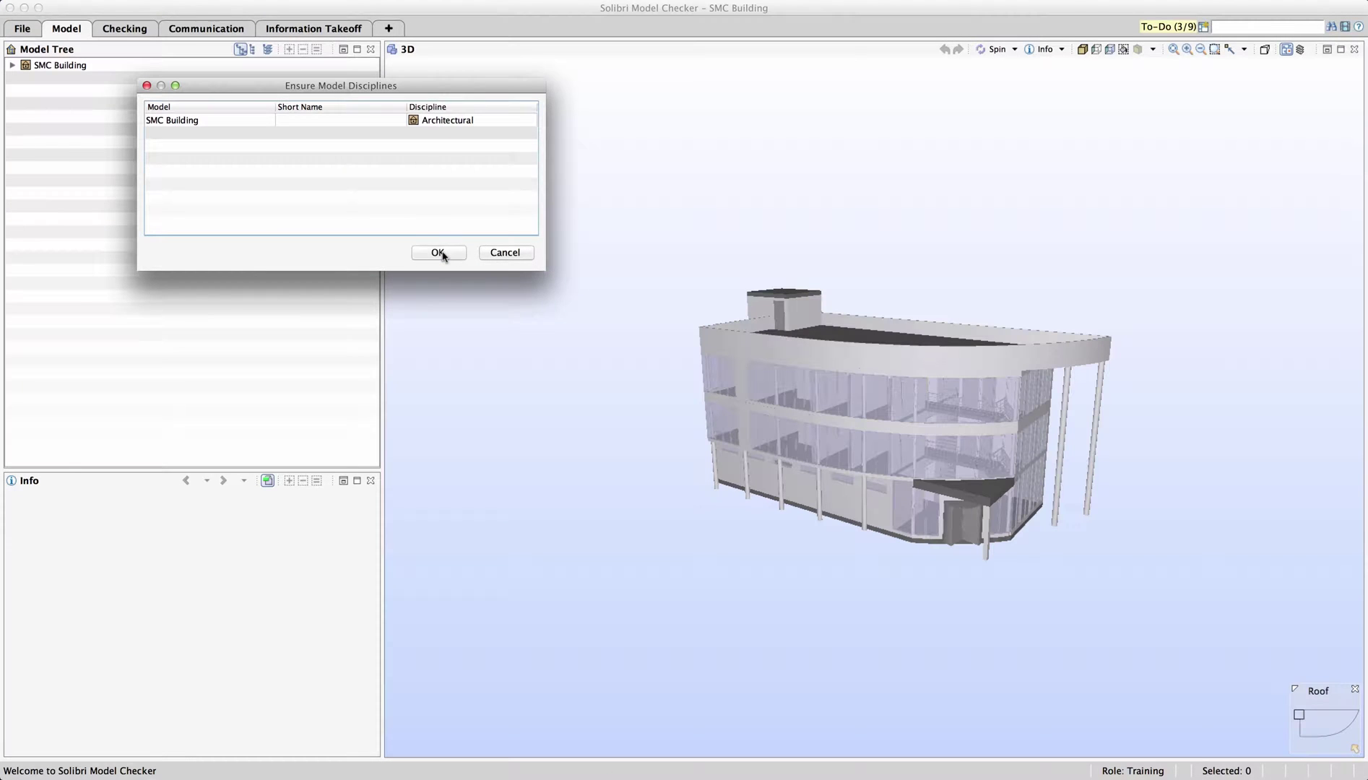
left_click(440, 253)
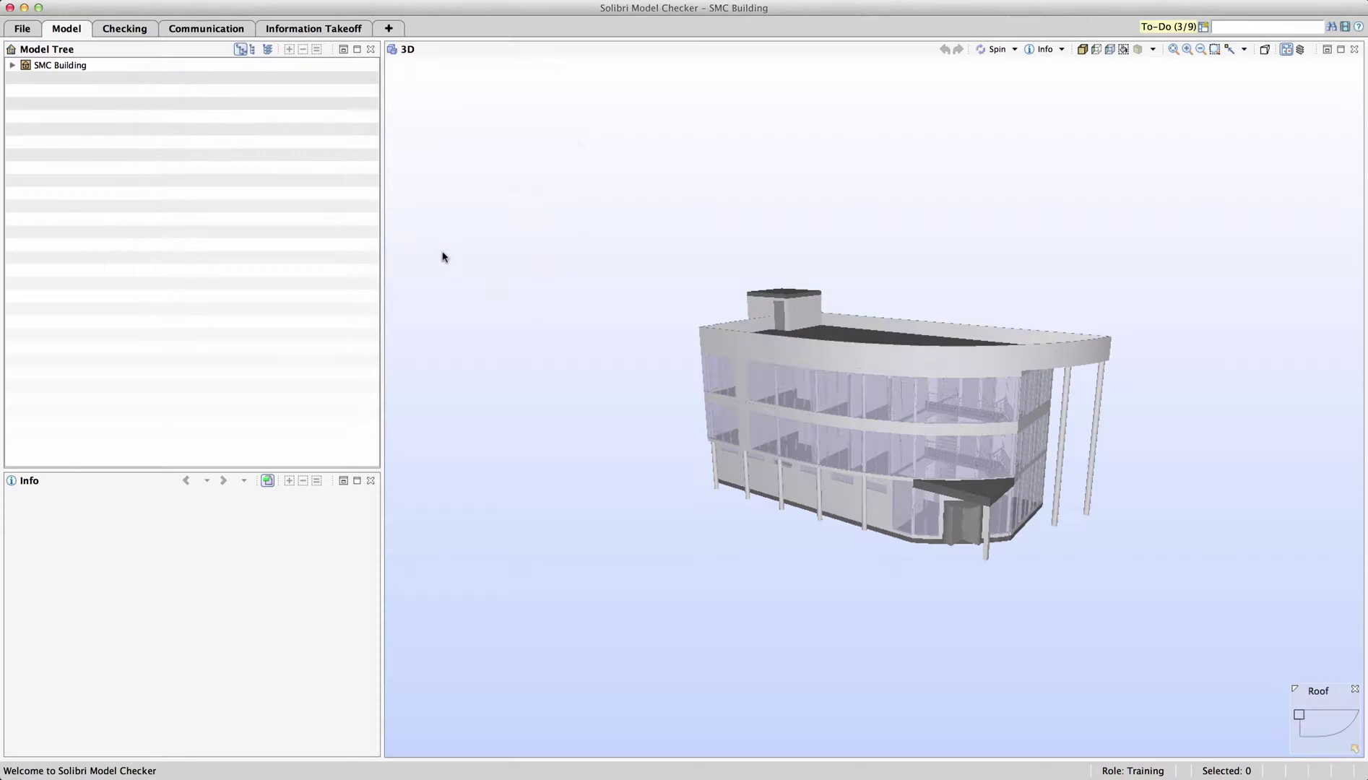
- On Checking, expand Deficiency Detection, Component Check, Component Dimensions and Clearance in Front of
left_click(120, 29)
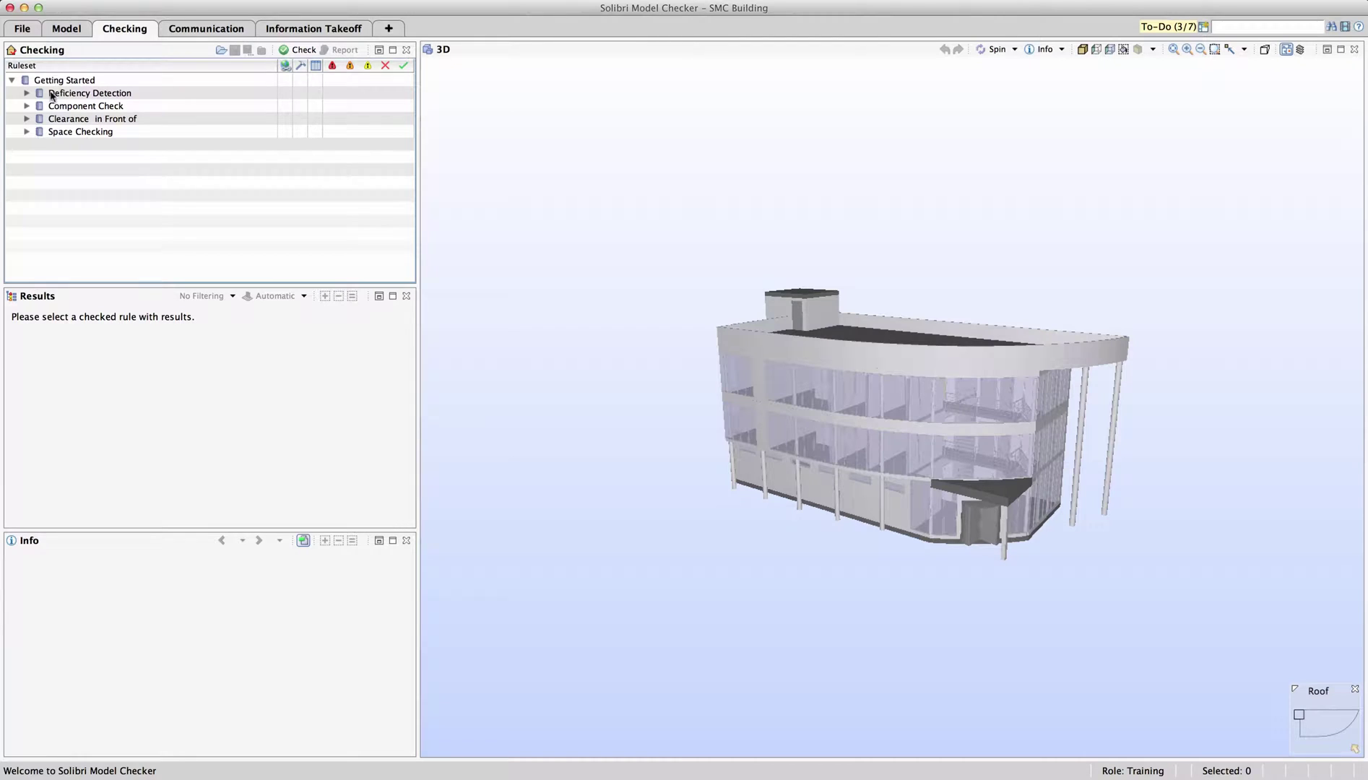
left_click(27, 94)
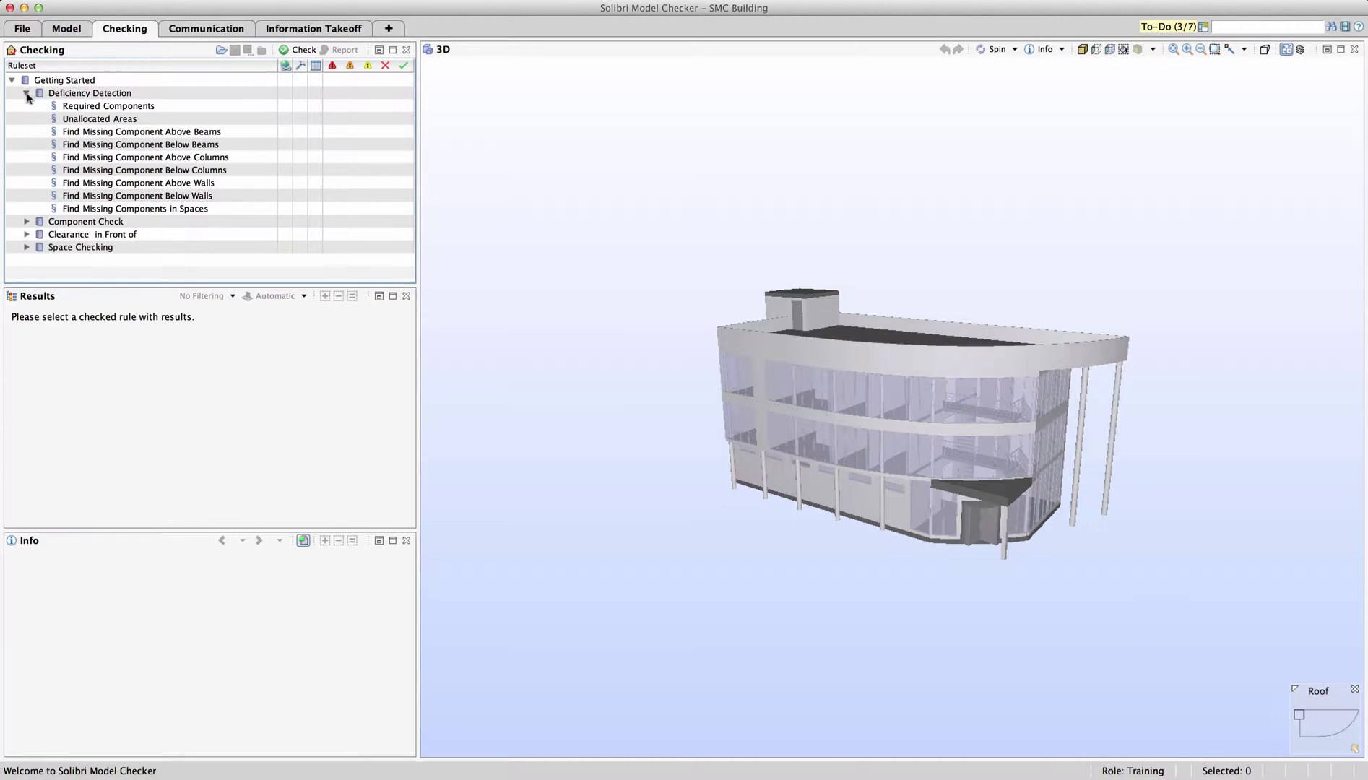
left_click(27, 222)
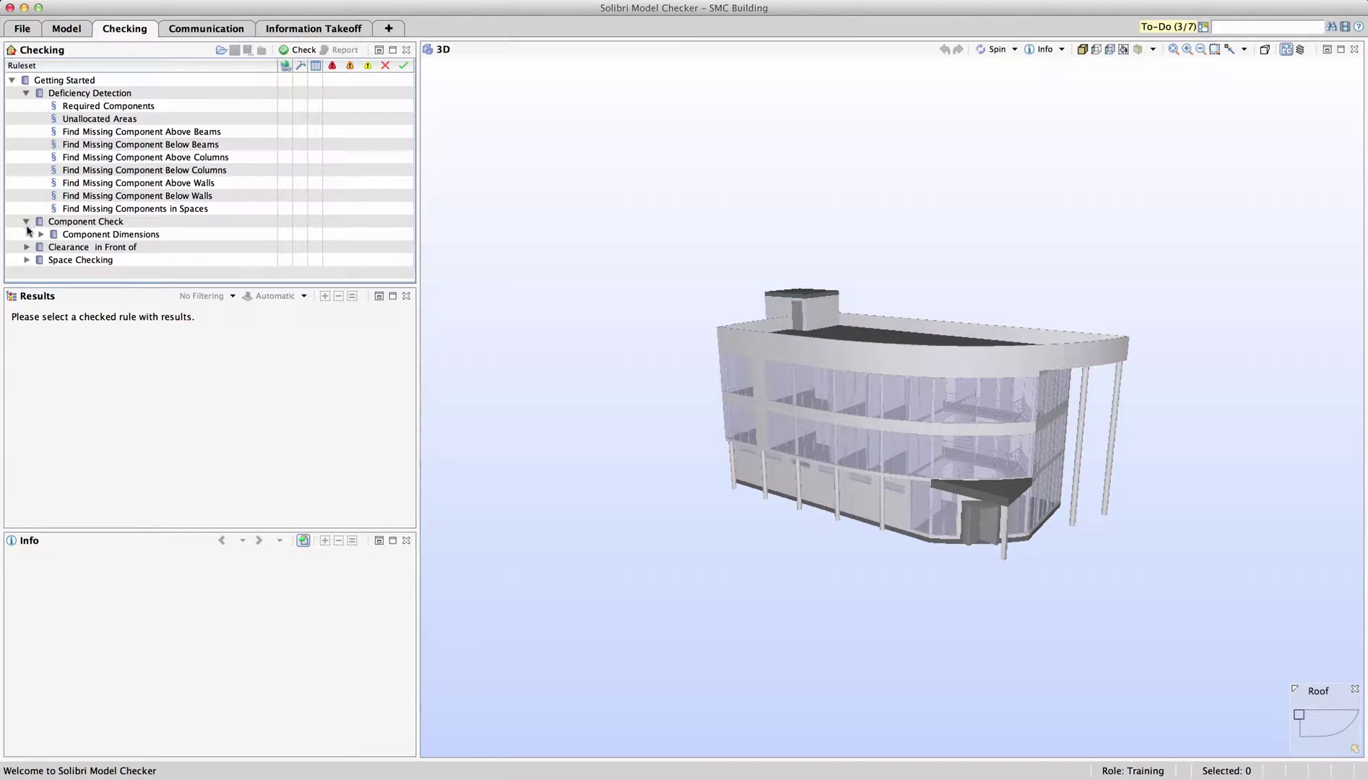
left_click(39, 235)
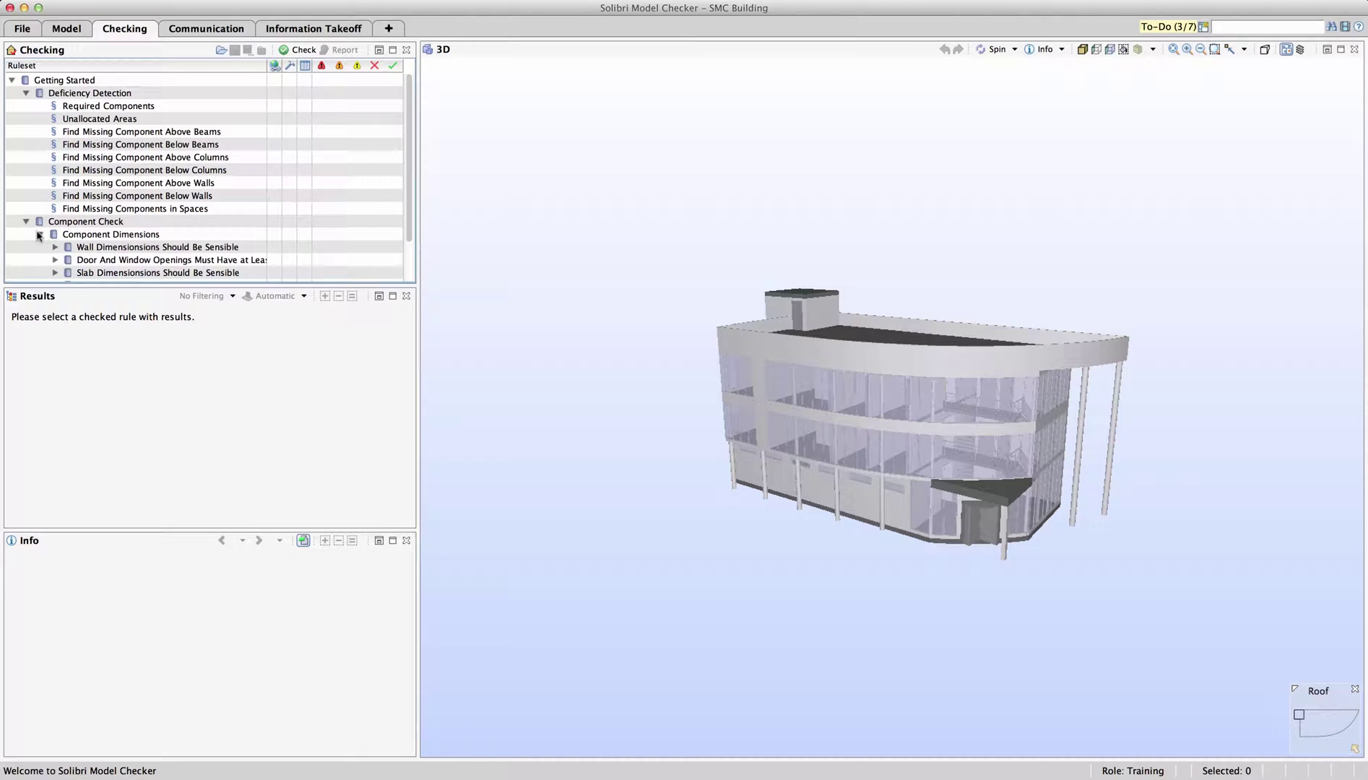
scroll(40, 235, "down", 3)
scroll(38, 236, "down", 1)
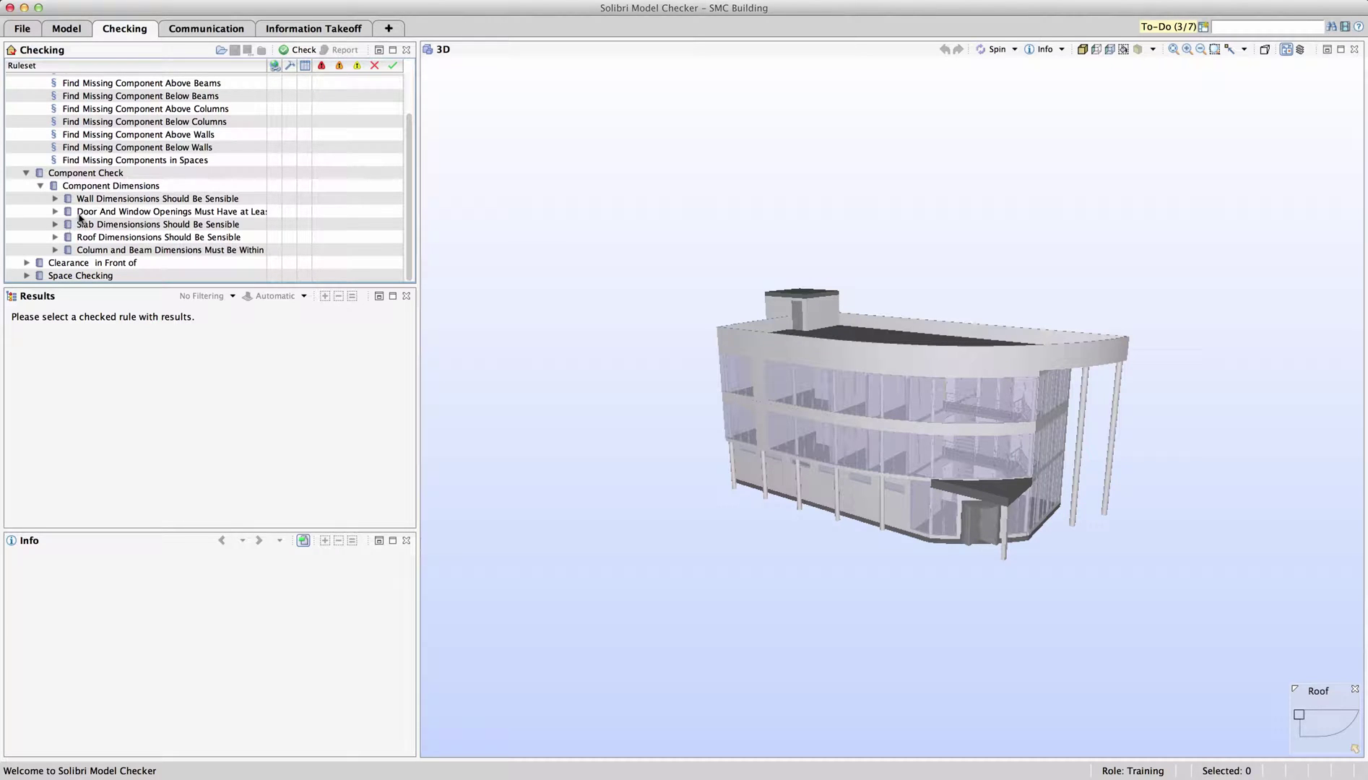
scroll(67, 217, "up", 1)
scroll(69, 218, "down", 1)
left_click(27, 263)
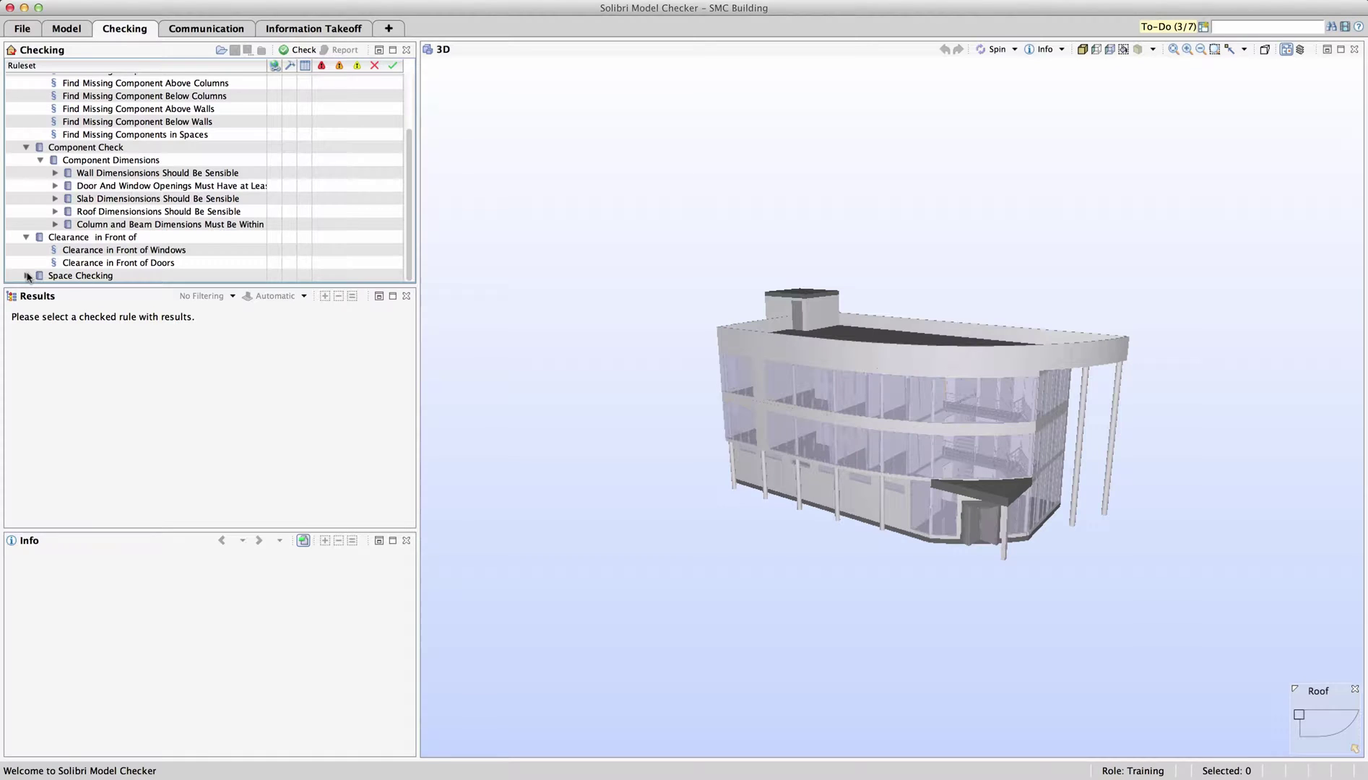
- Expand the Space Checking and Space Properties rule groups in the ruleset tree
left_click(28, 276)
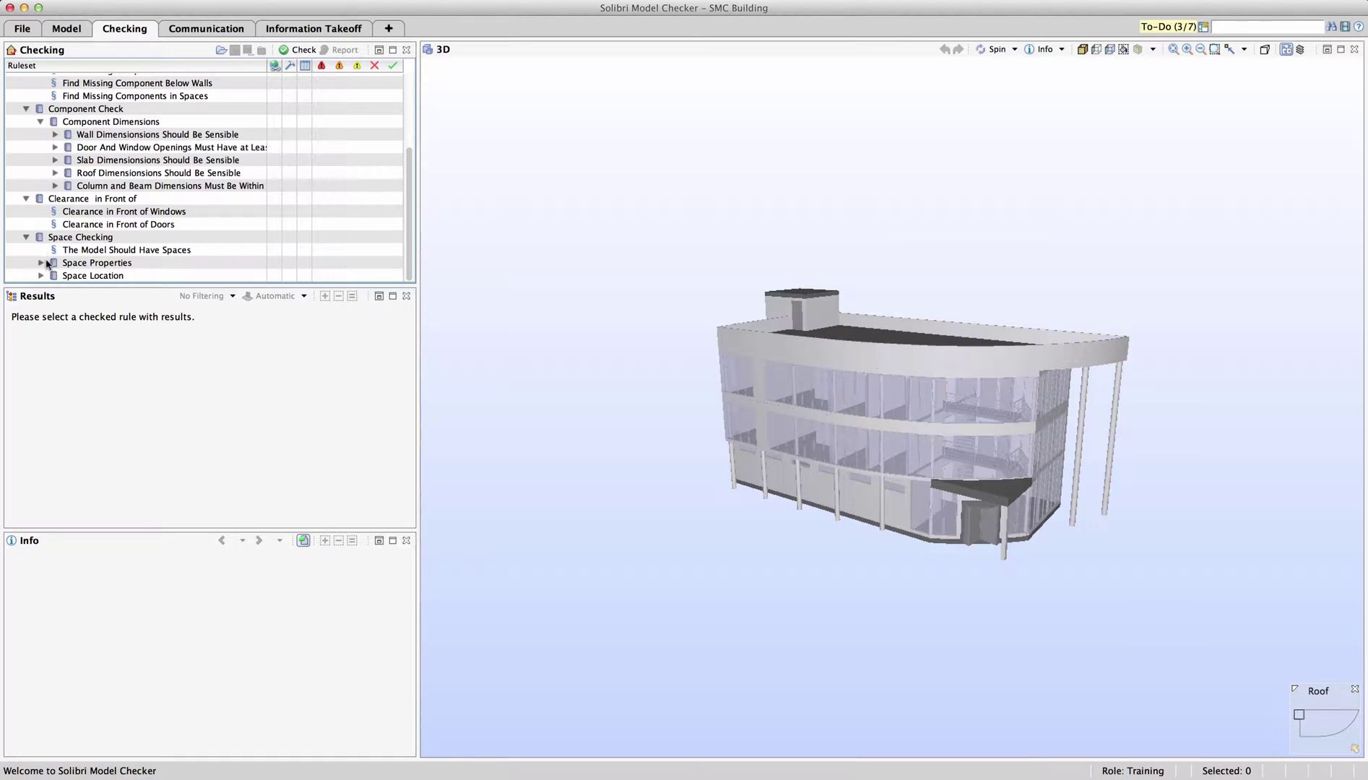
left_click(40, 263)
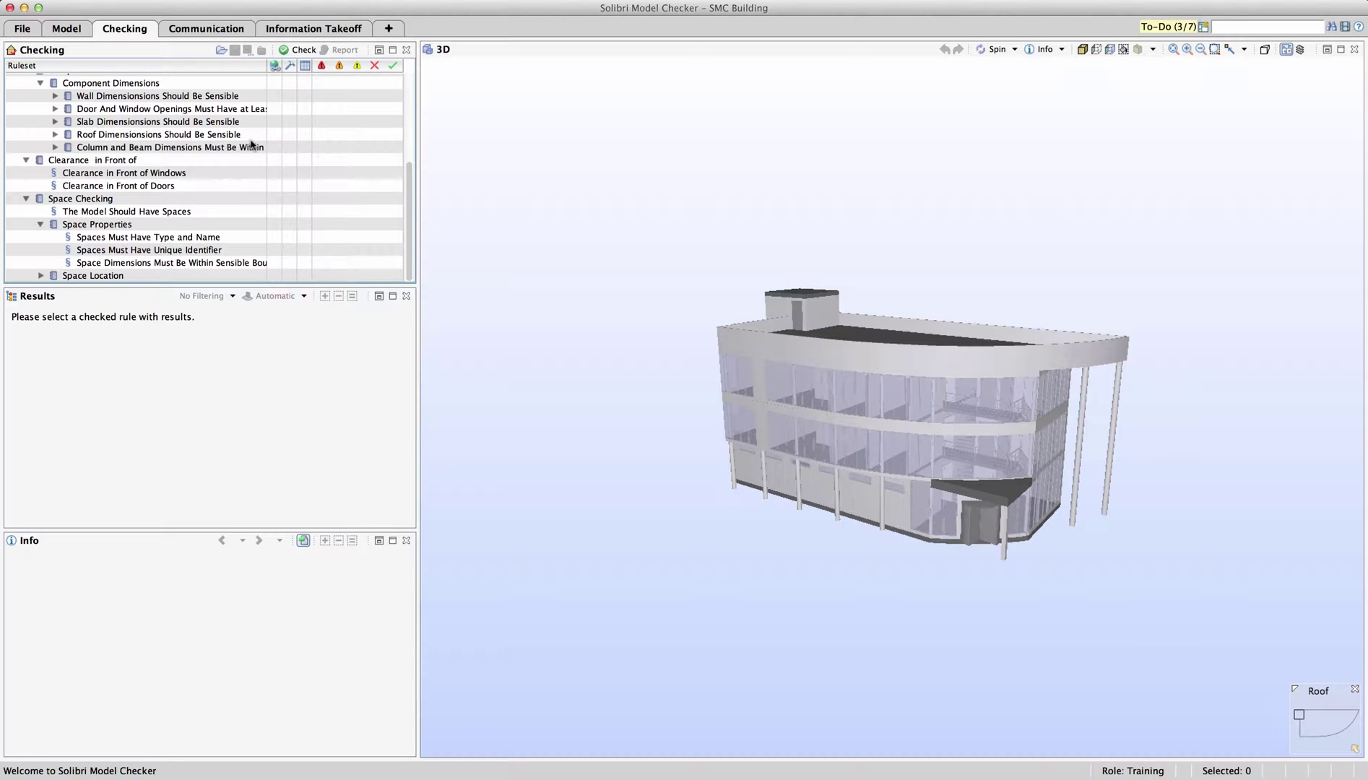
- Run the check, review missing beams and untyped stairs, then select Find Missing Component Above Columns
left_click(294, 50)
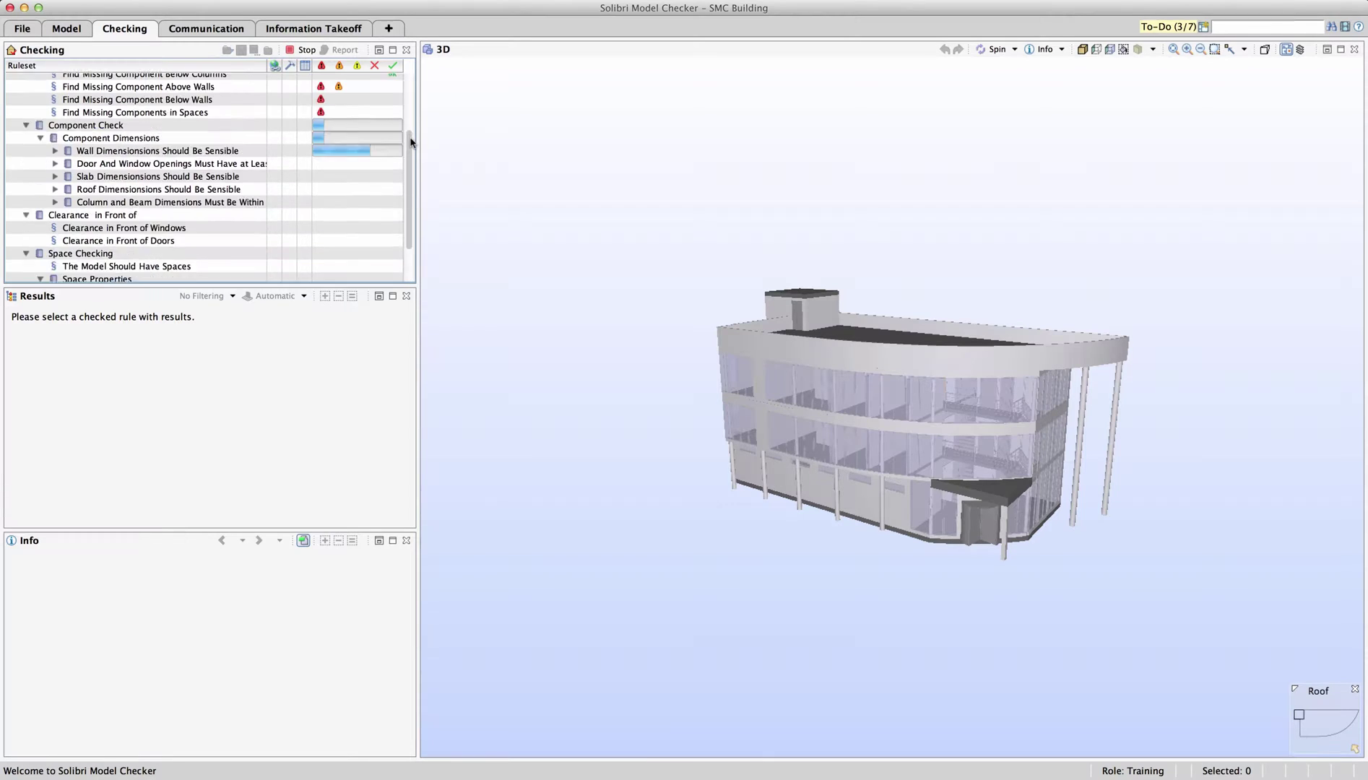
left_click_drag(410, 142, 414, 81)
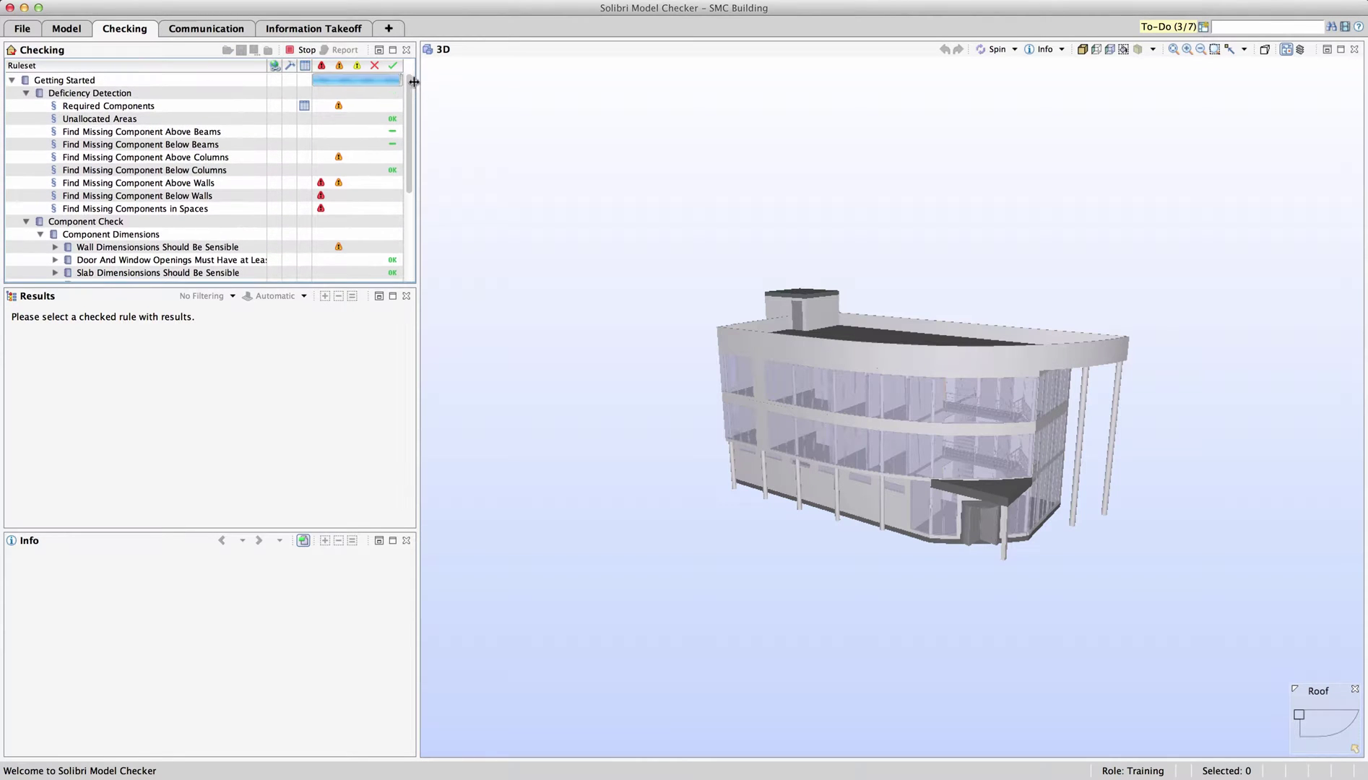
left_click(244, 107)
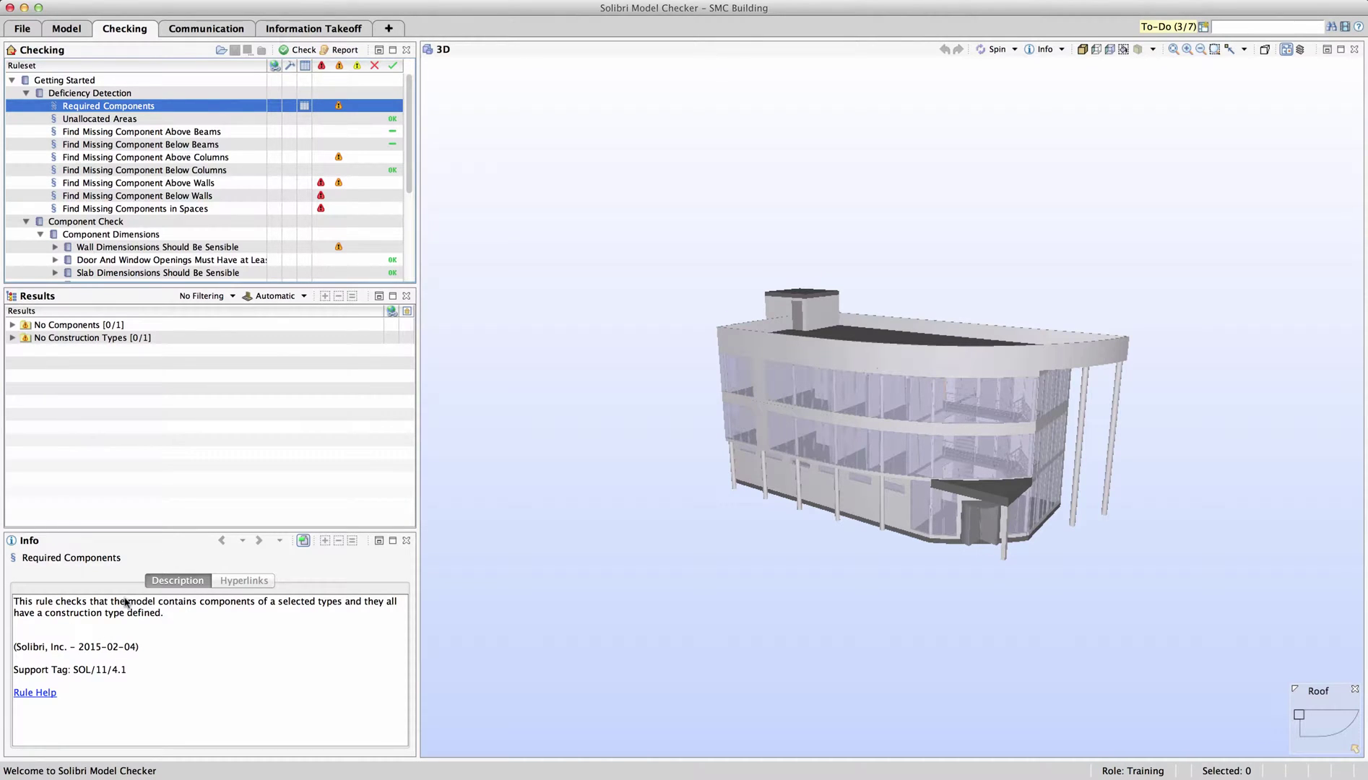
left_click(11, 324)
left_click(13, 350)
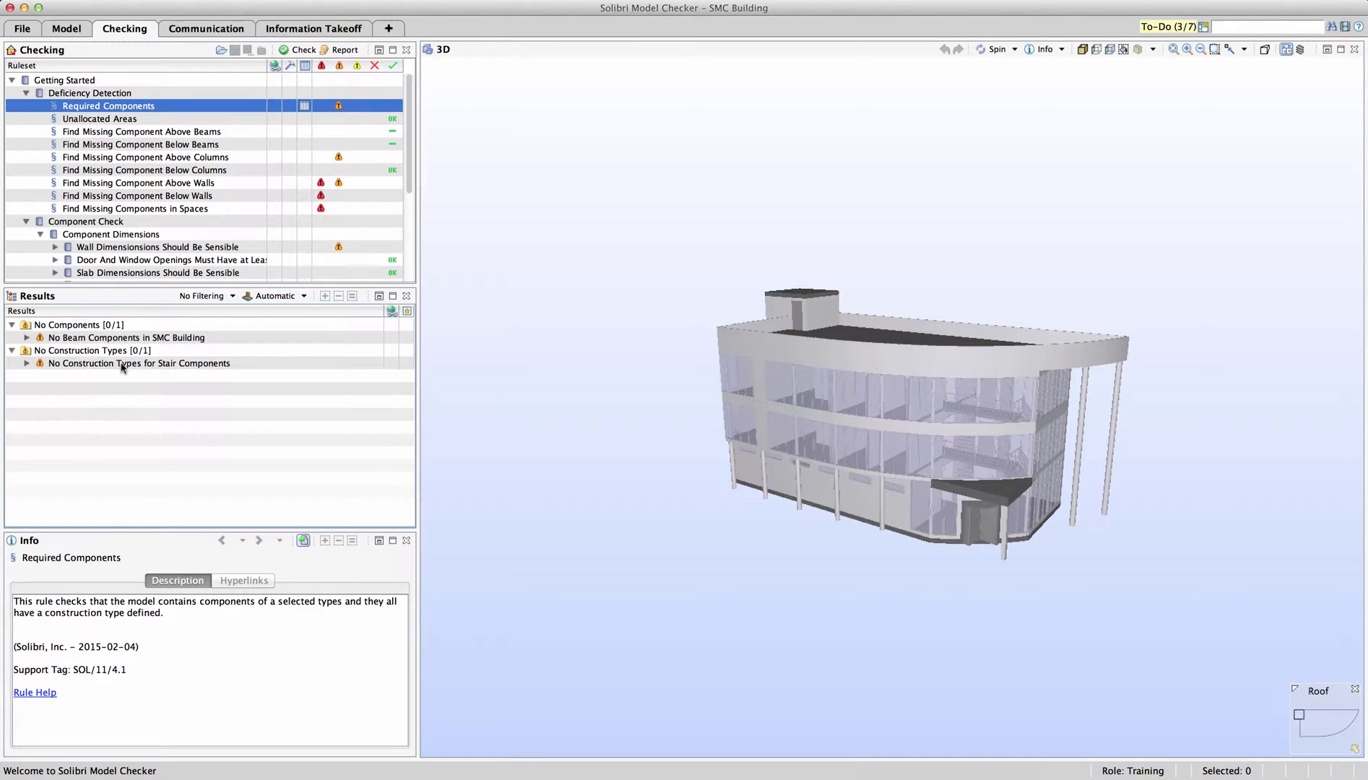
left_click(79, 367)
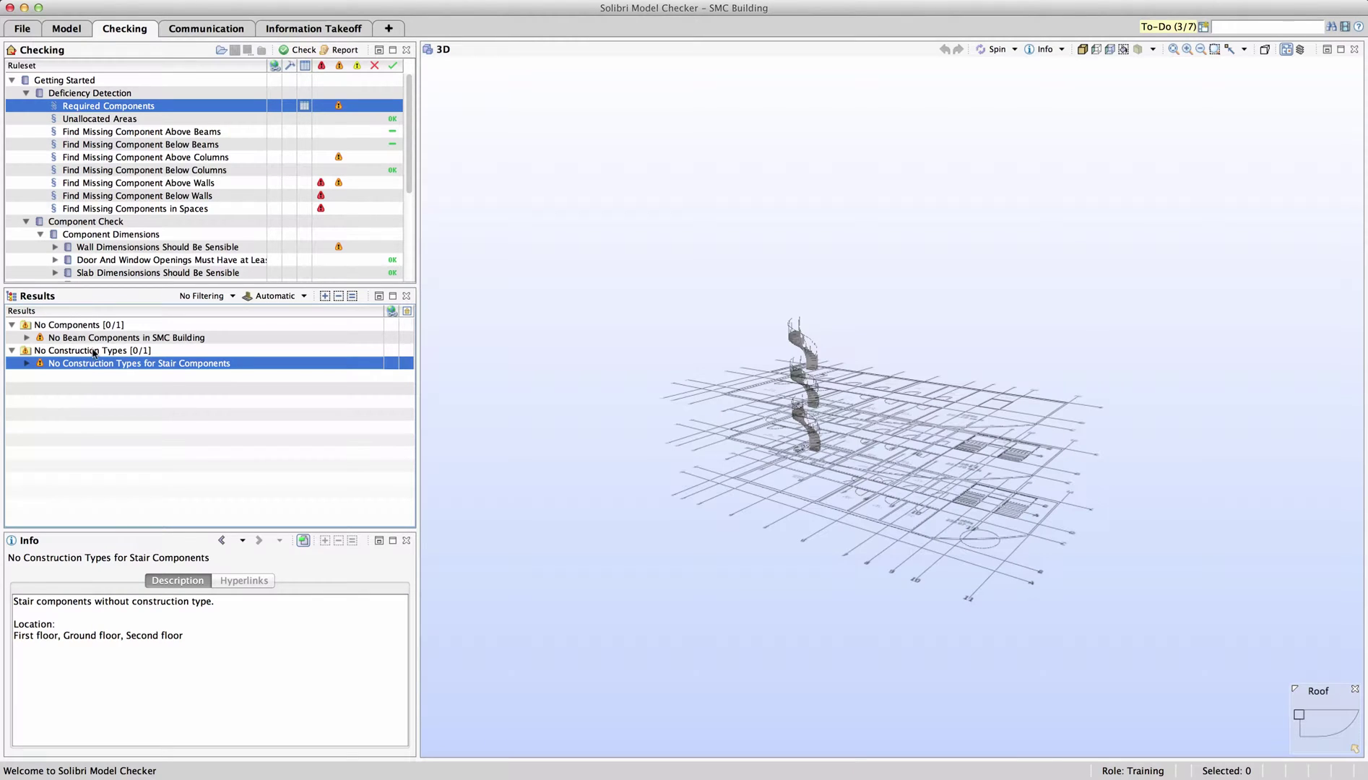
left_click(211, 158)
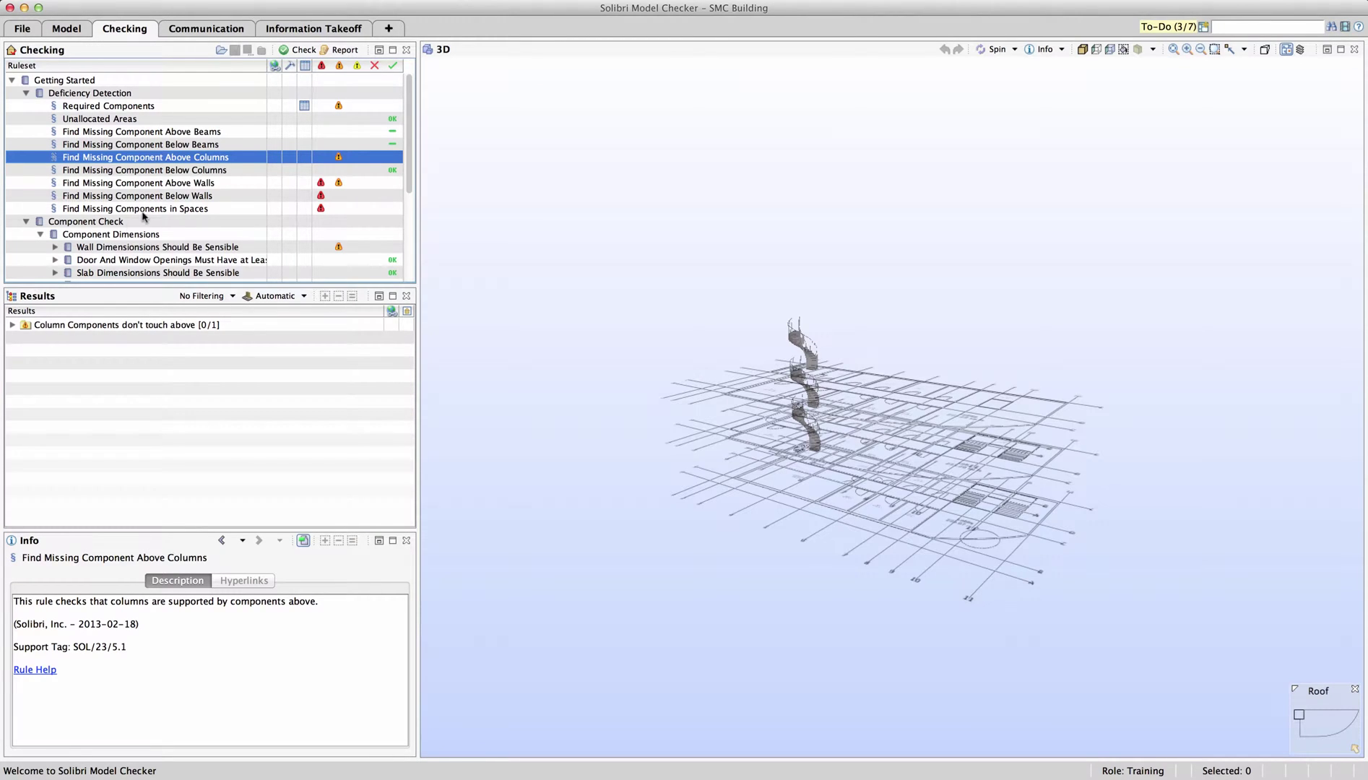
- Isolate column C-4 D200 and orbit to a frontal view of columns and roof
left_click(41, 325)
double_click(40, 327)
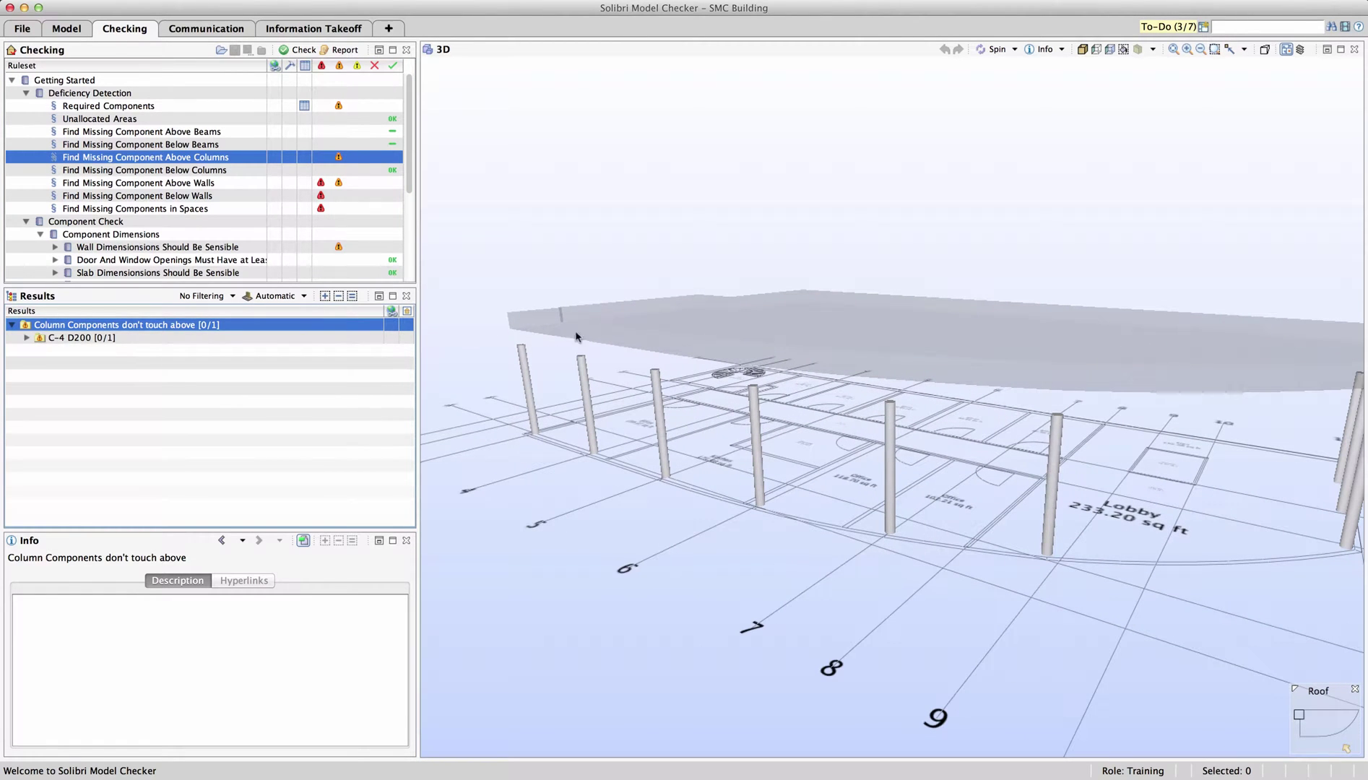
mouse_move(609, 338)
left_mouse_down()
mouse_move(668, 312)
mouse_move(632, 339)
left_mouse_up()
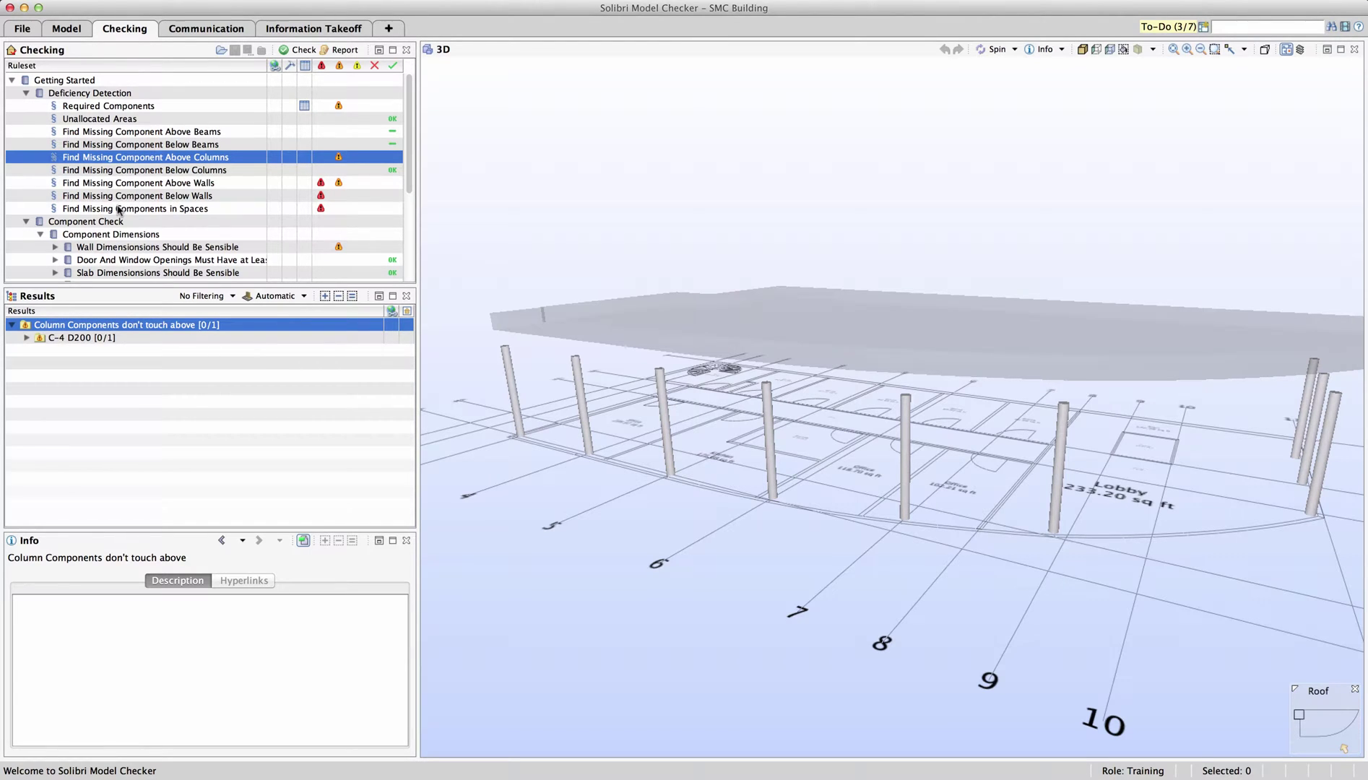
scroll(120, 214, "down", 1)
scroll(120, 214, "down", 2)
scroll(120, 213, "down", 1)
scroll(120, 213, "down", 2)
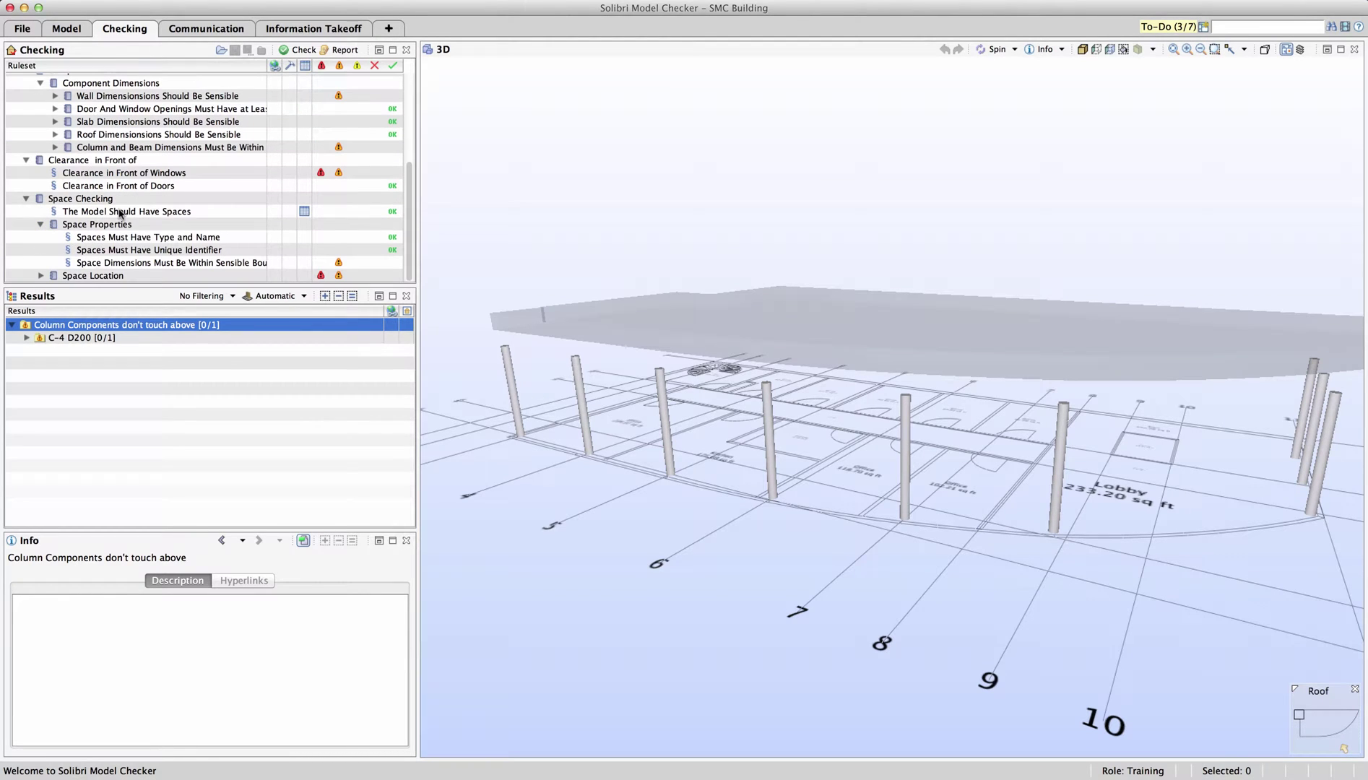
scroll(120, 214, "up", 1)
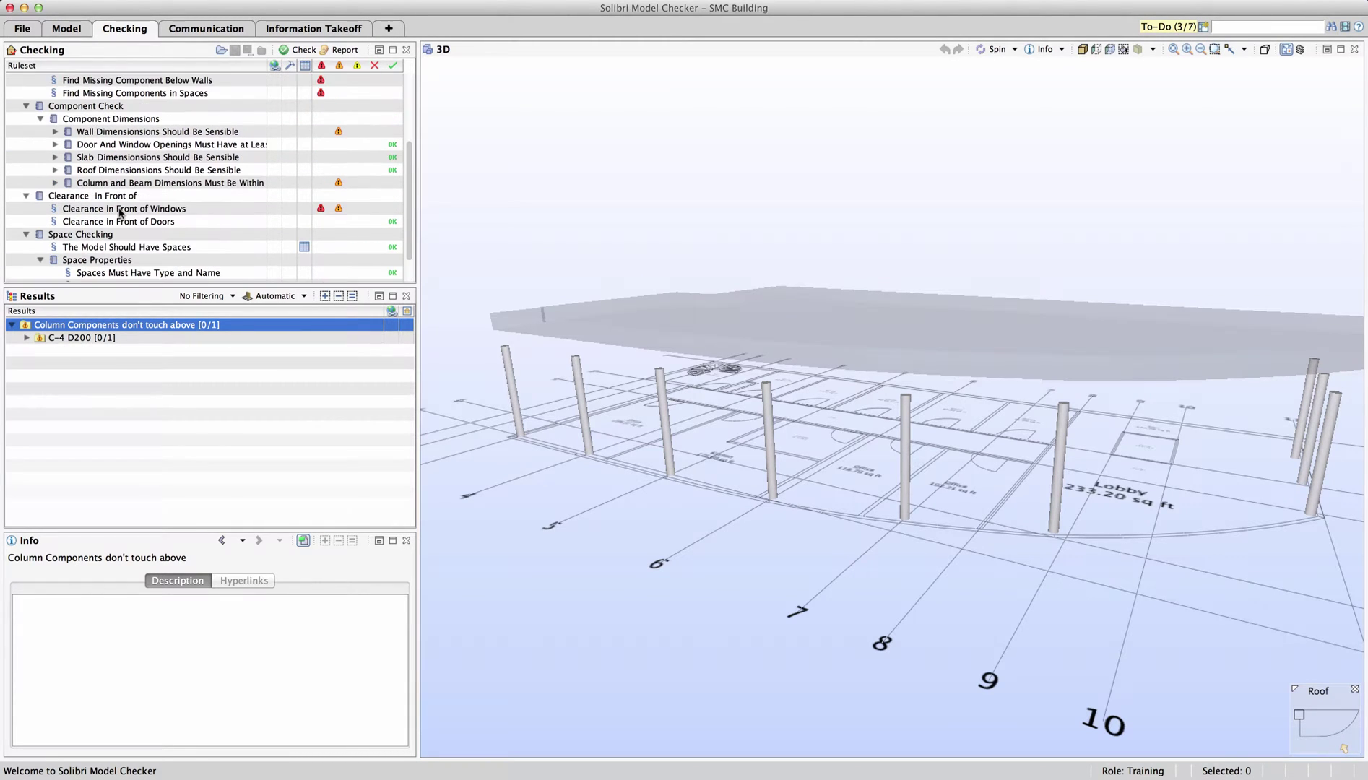
- Expand Wall Dimensions Should Be Sensible and select its Wall Height rule
left_click(154, 132)
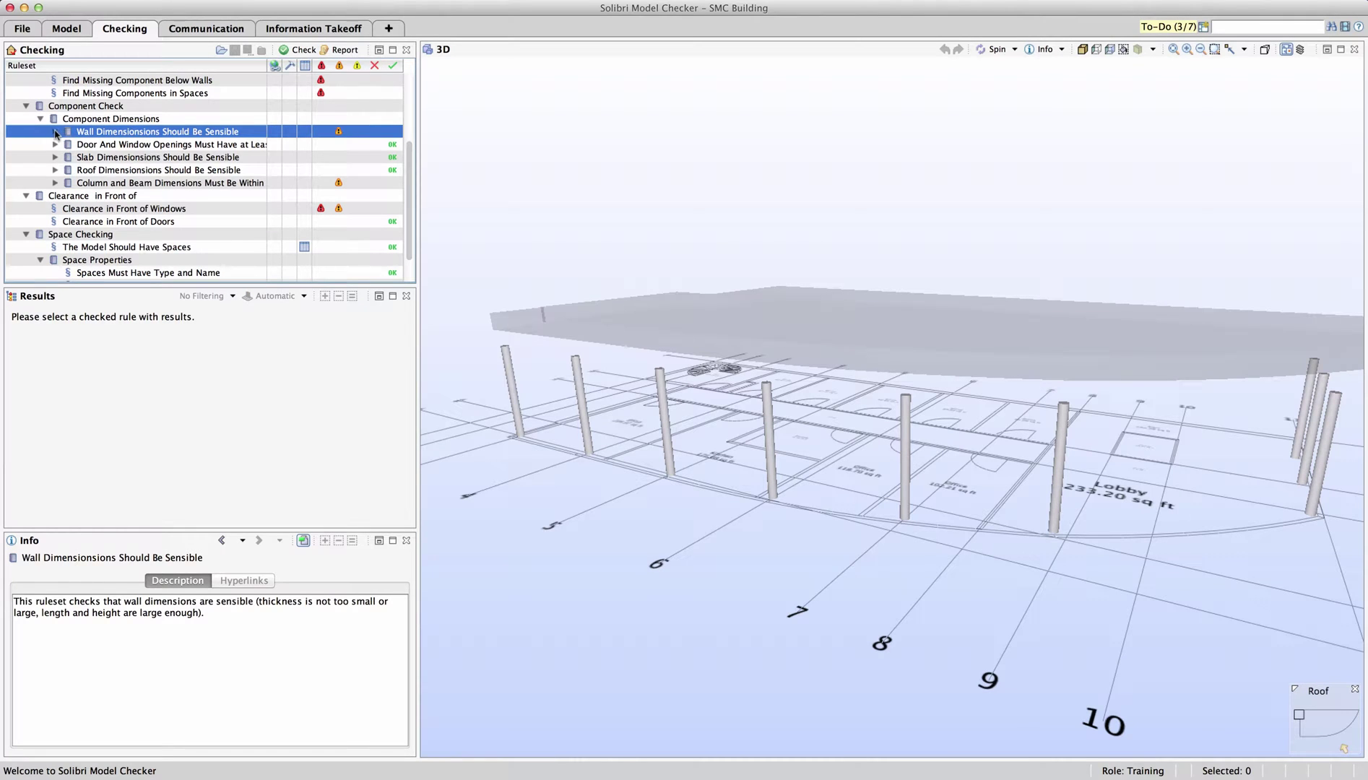
left_click(56, 133)
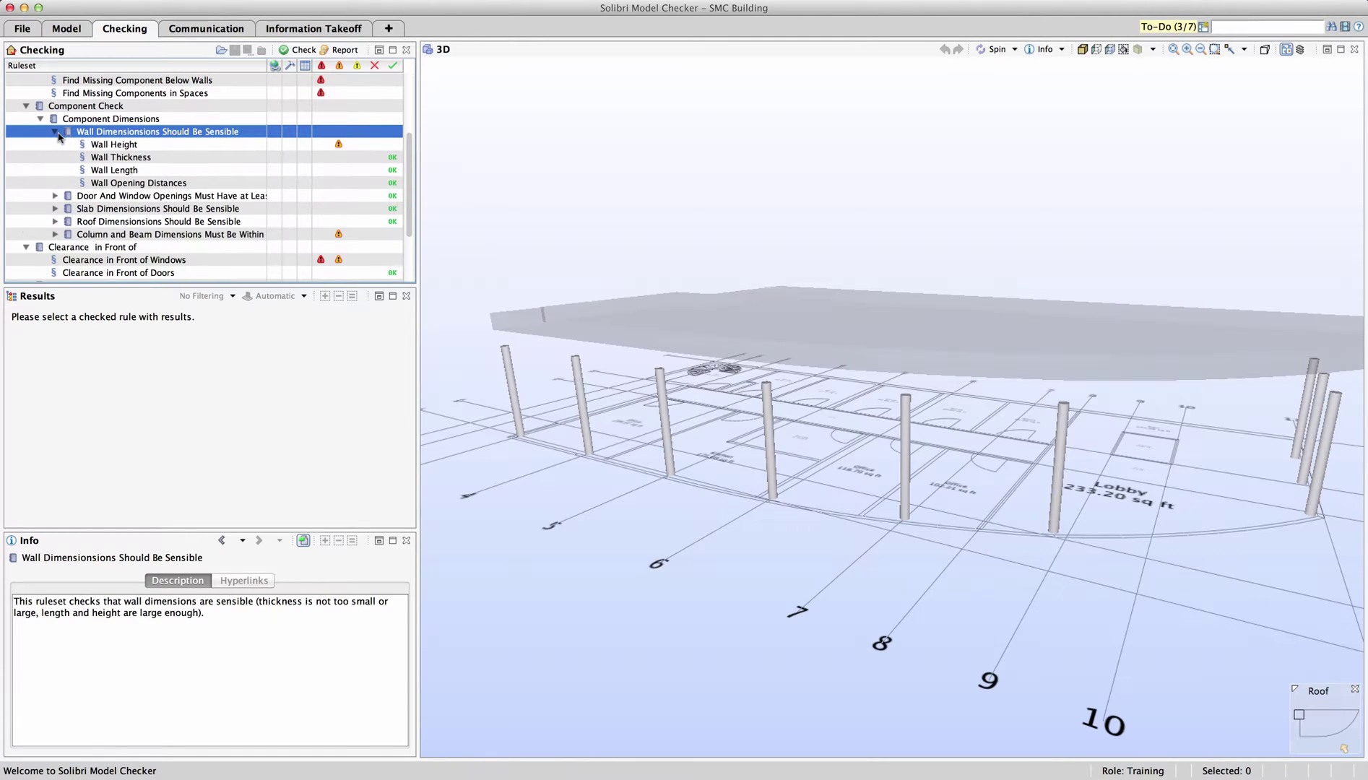
left_click(104, 147)
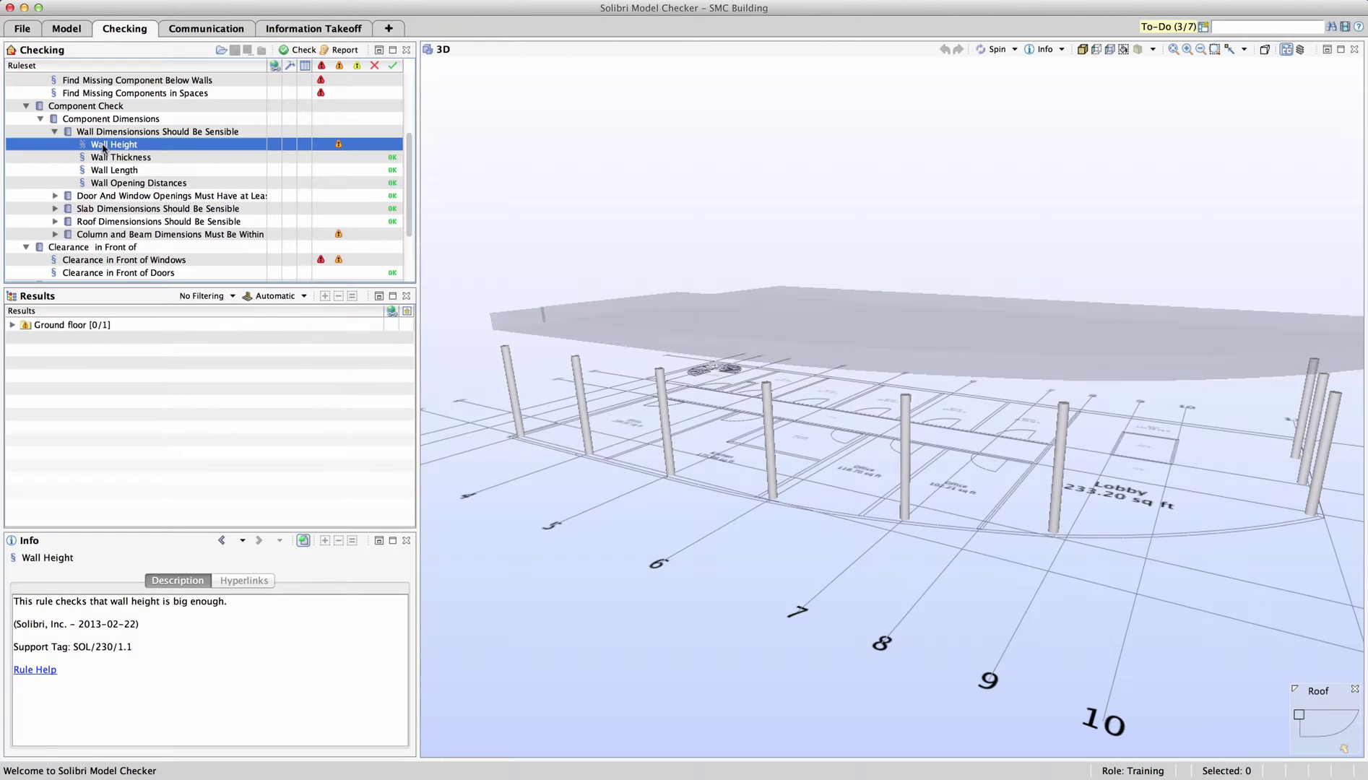
- Open the Wall Height parameters and review the Wall and Curtain Wall height requirements
right_click(104, 150)
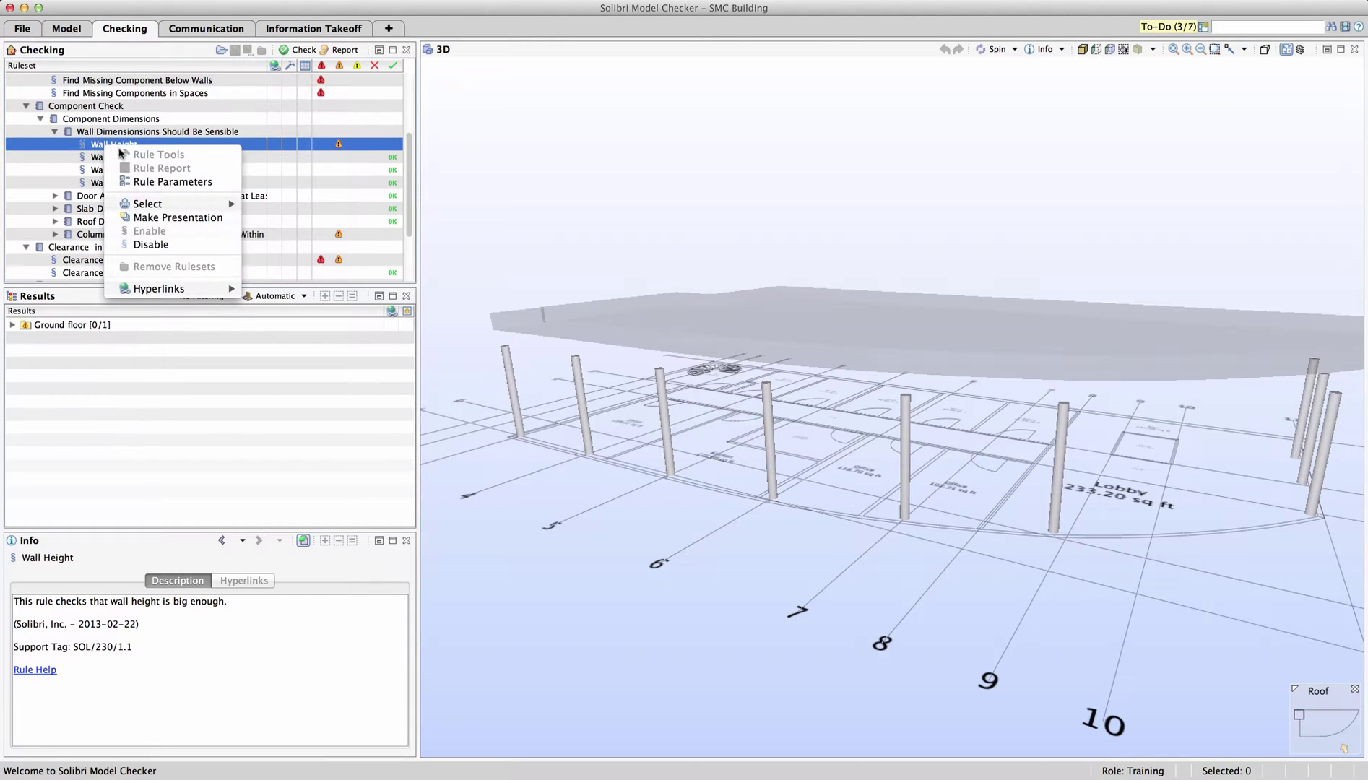
left_click(140, 184)
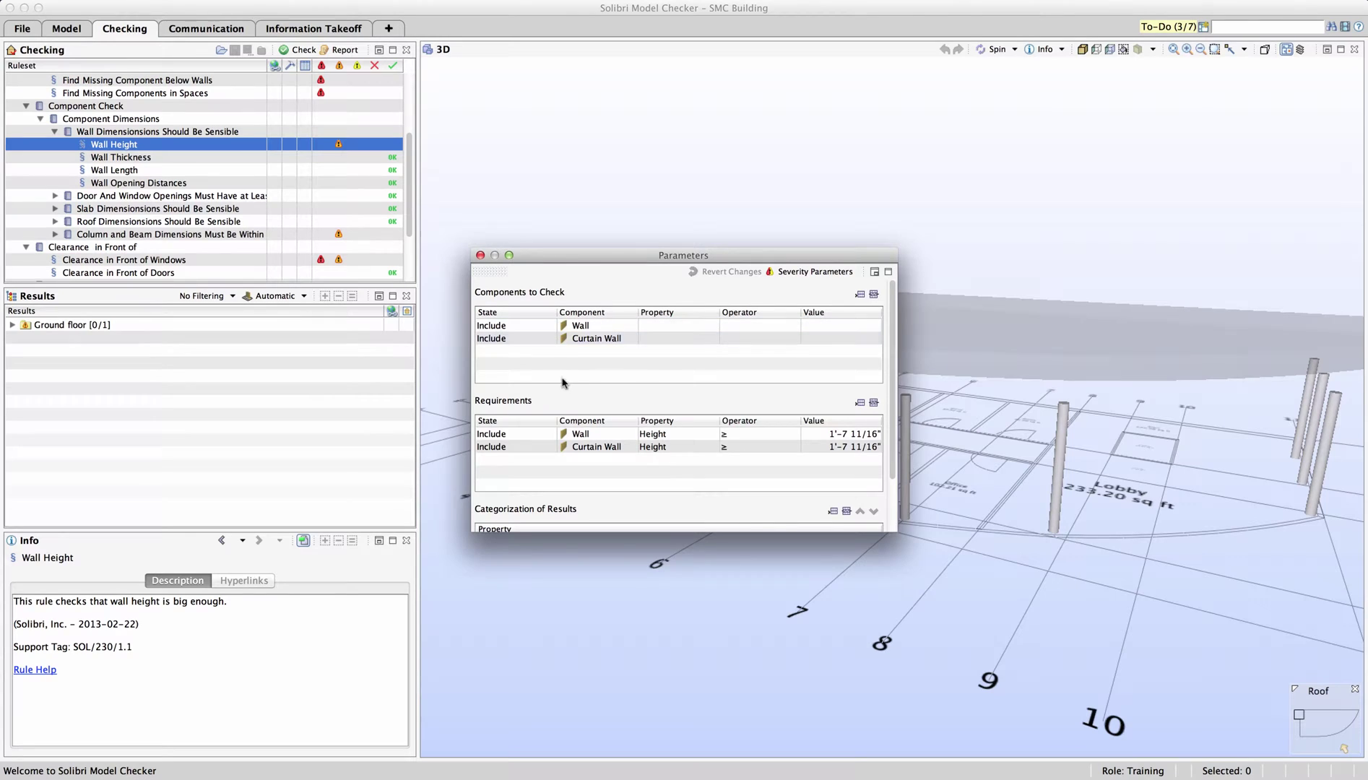
left_click(563, 436)
left_click(869, 438)
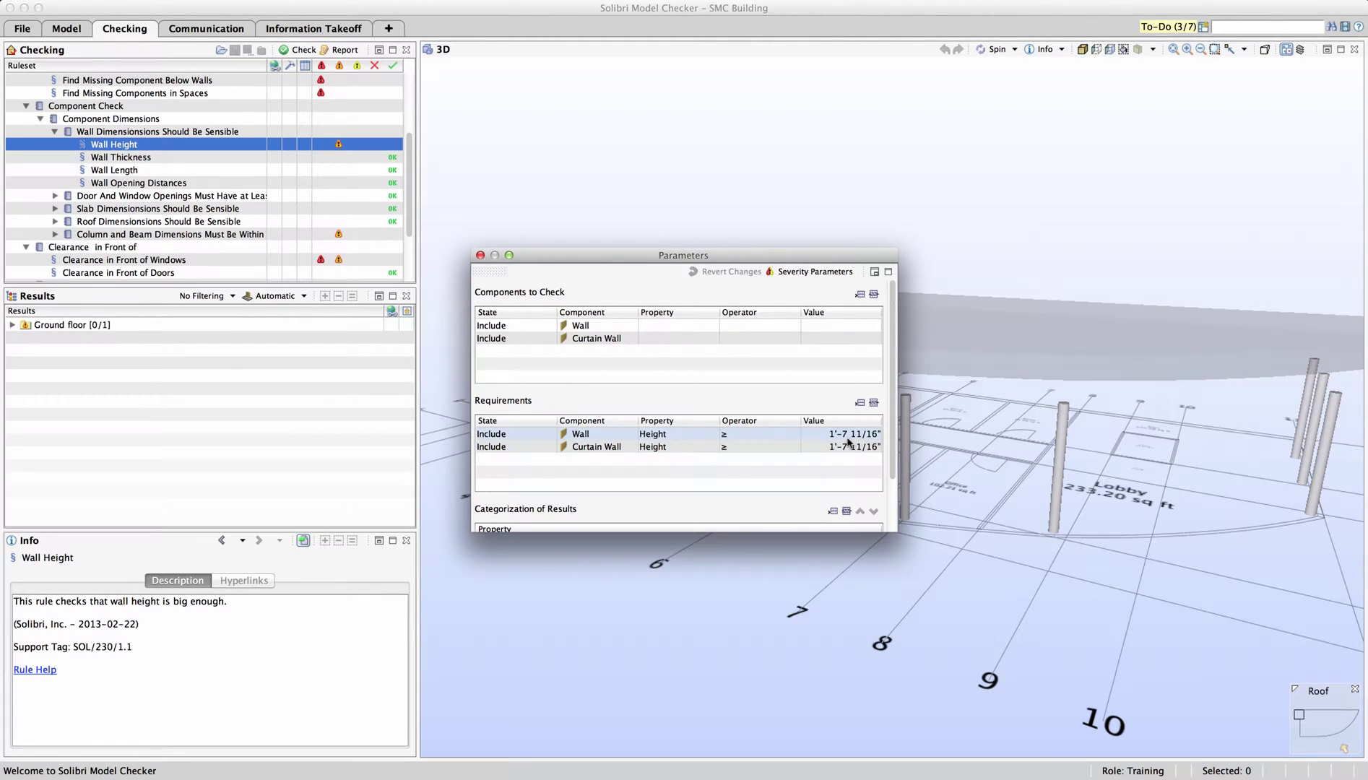
- Close parameters, view Ground floor wall IW-5's wrong height value, and select Clearance in Front of Windows
left_click(480, 255)
double_click(80, 325)
double_click(78, 336)
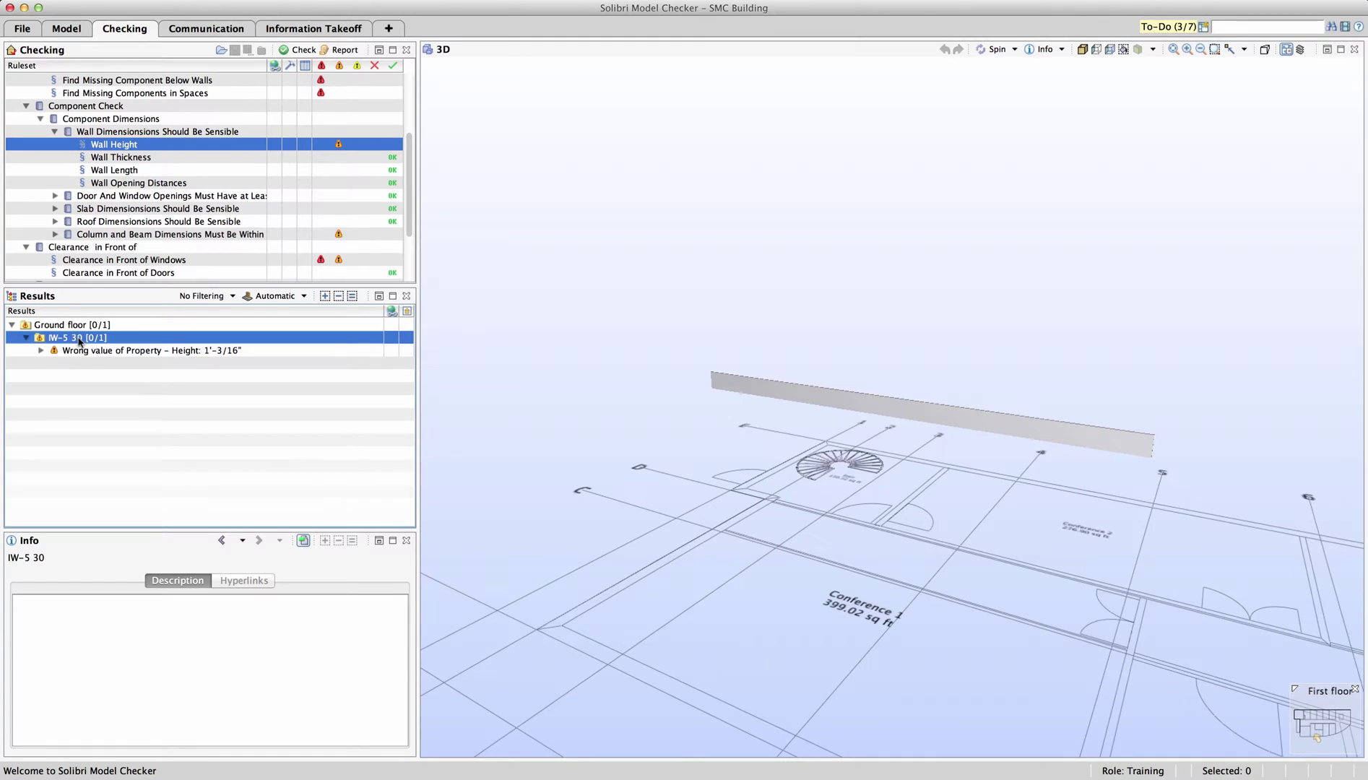
left_click(96, 351)
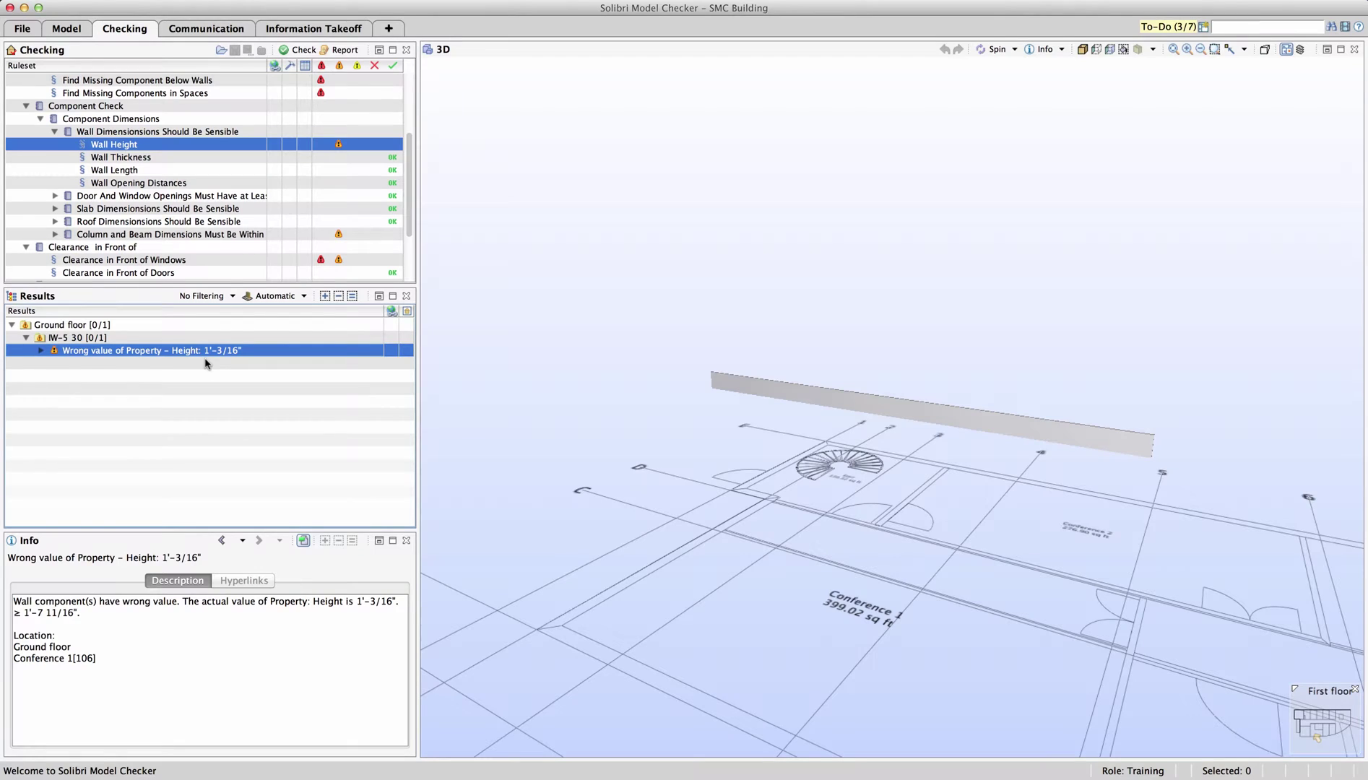
left_click(153, 260)
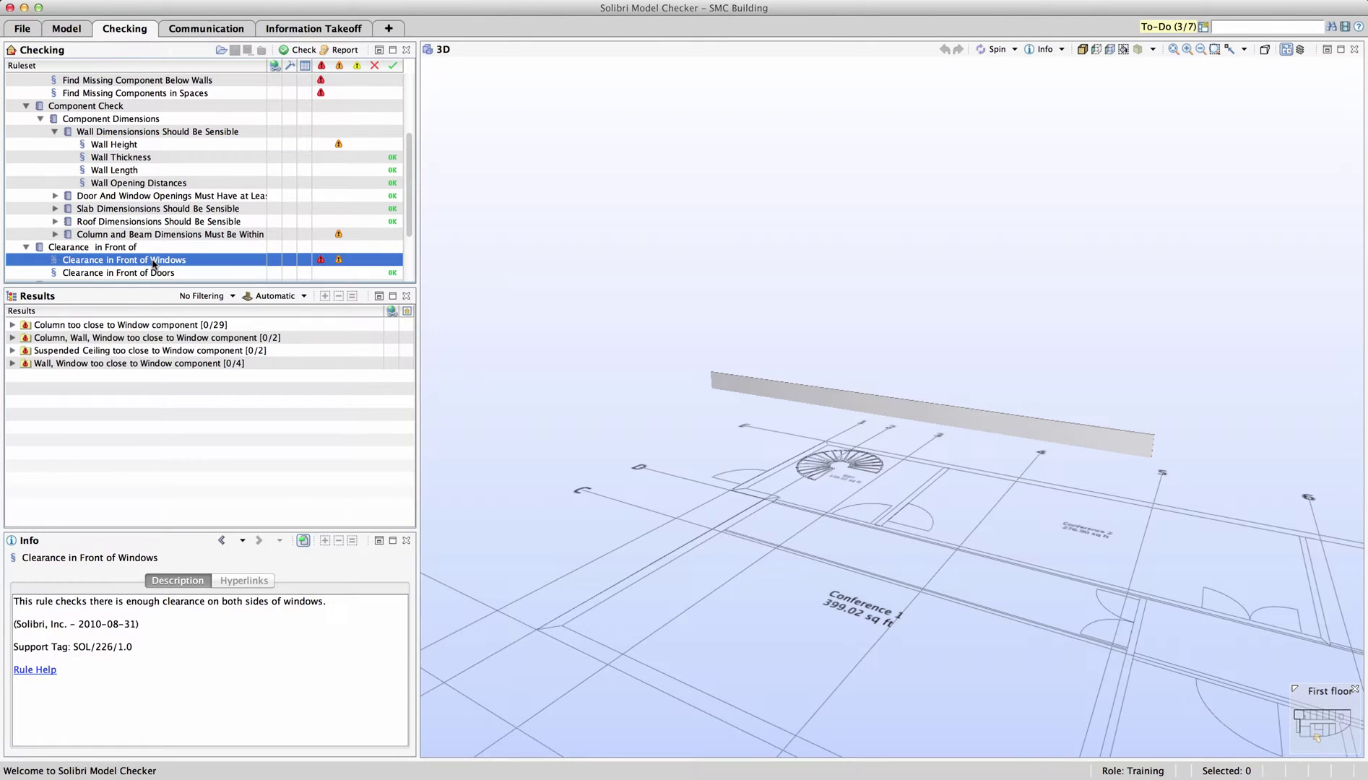
- Inspect the column, wall, window and suspended ceiling conflicts near windows in 3D
double_click(137, 325)
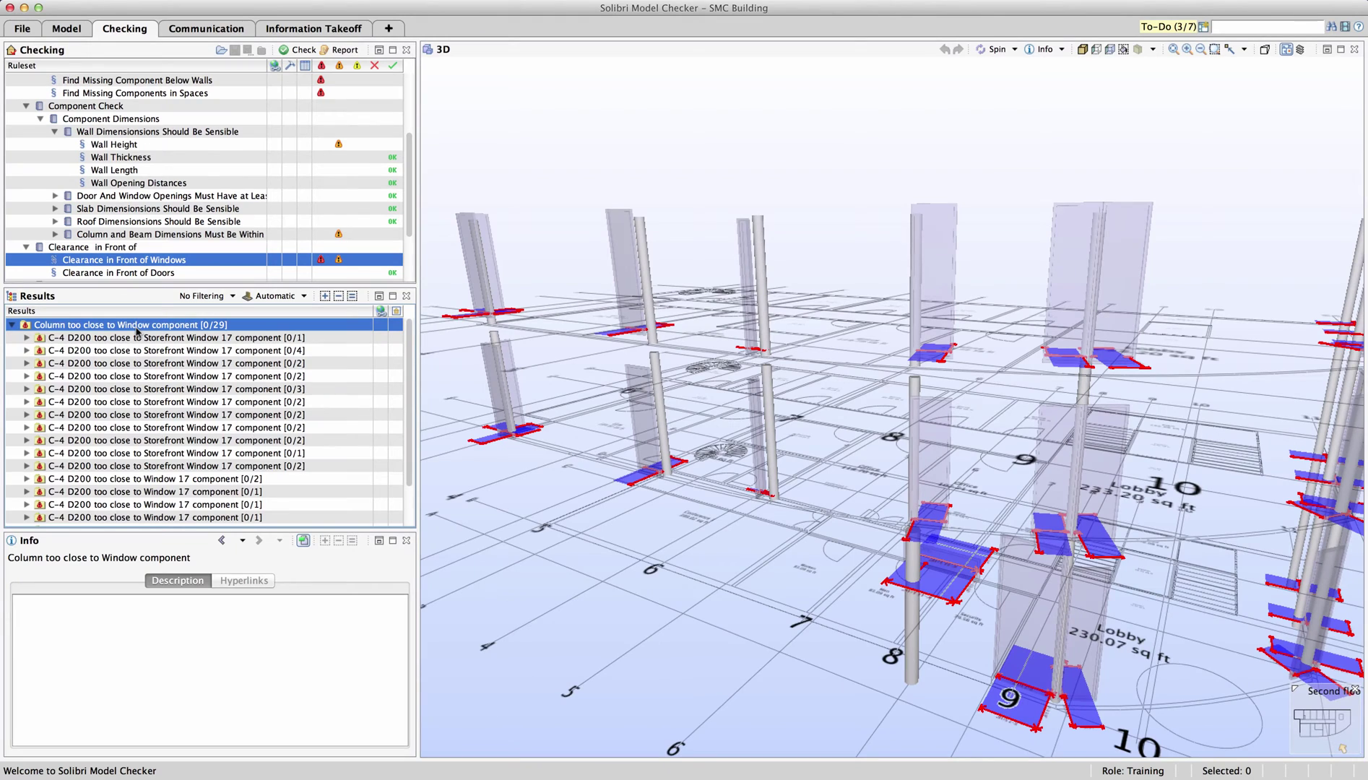
left_click(13, 325)
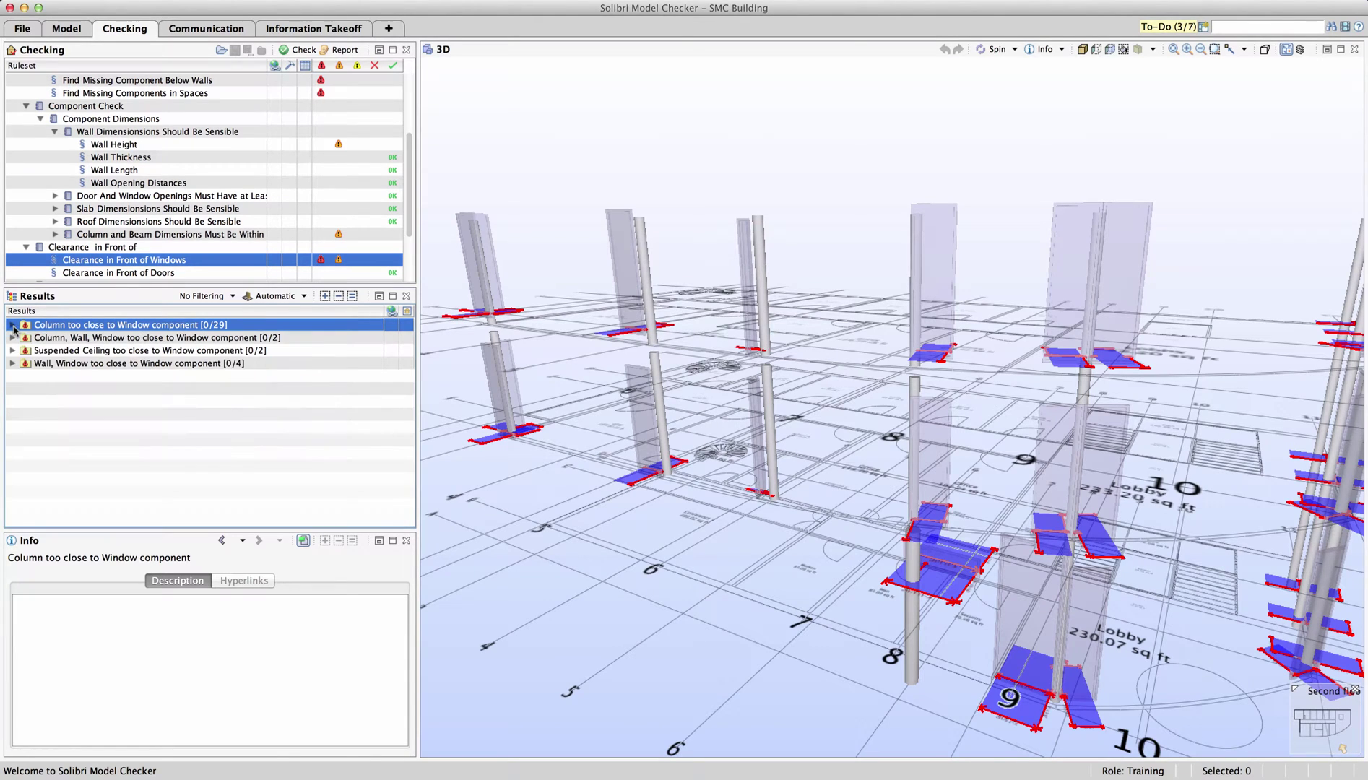
left_click(61, 338)
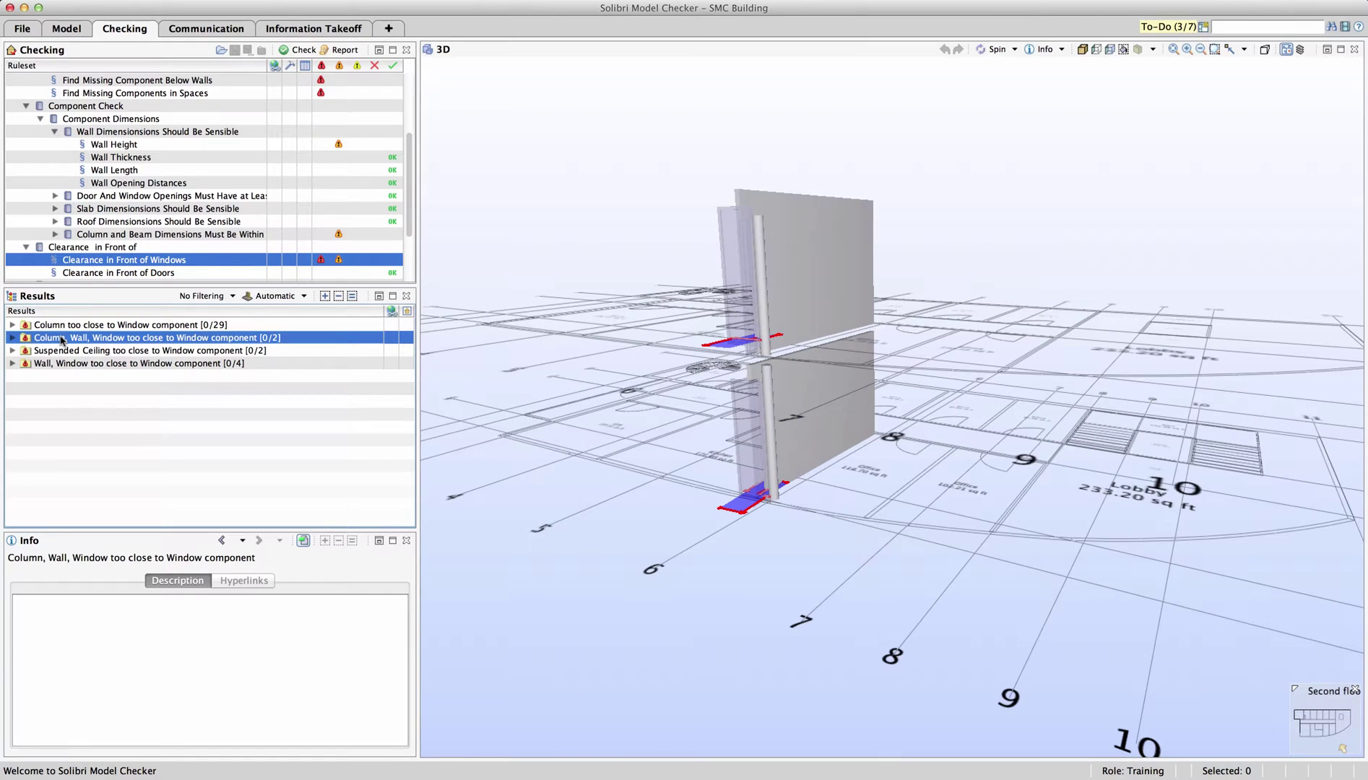
left_click(63, 351)
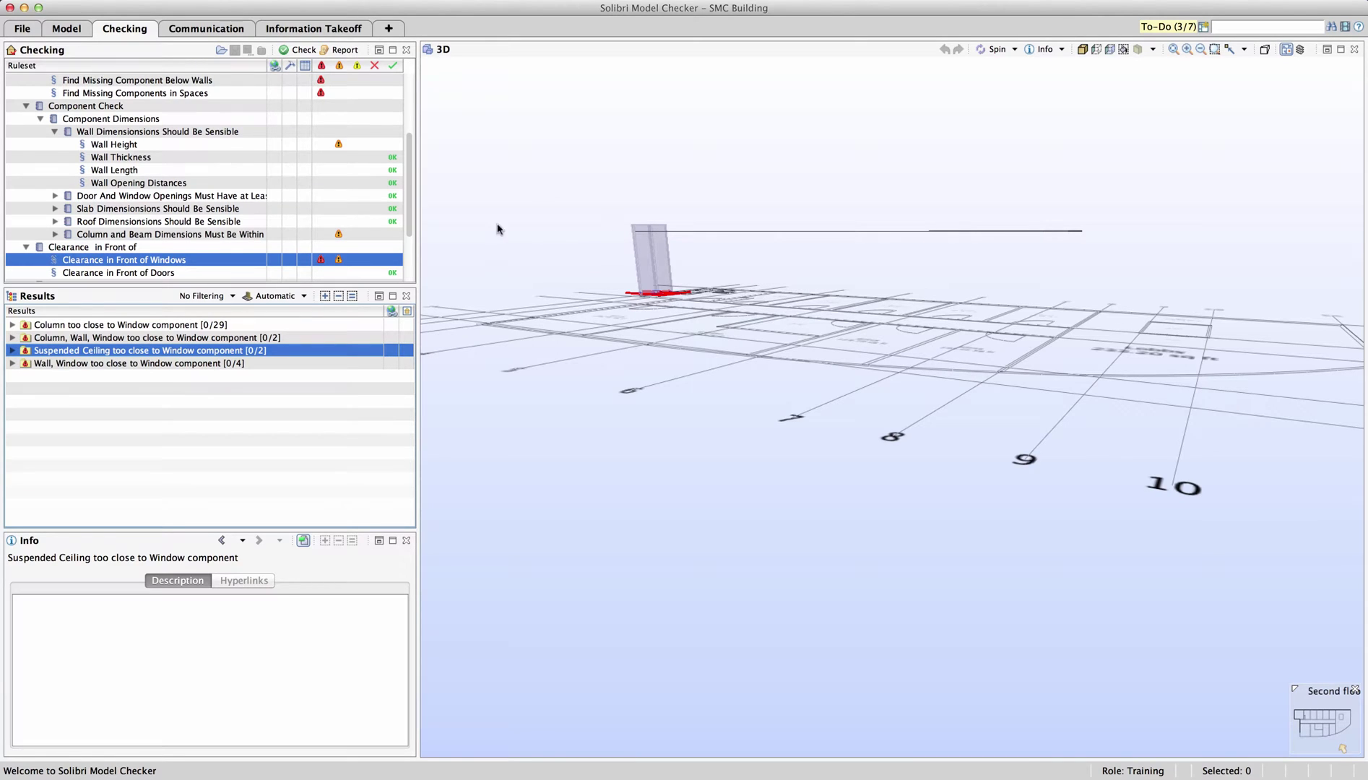
left_click_drag(408, 232, 407, 285)
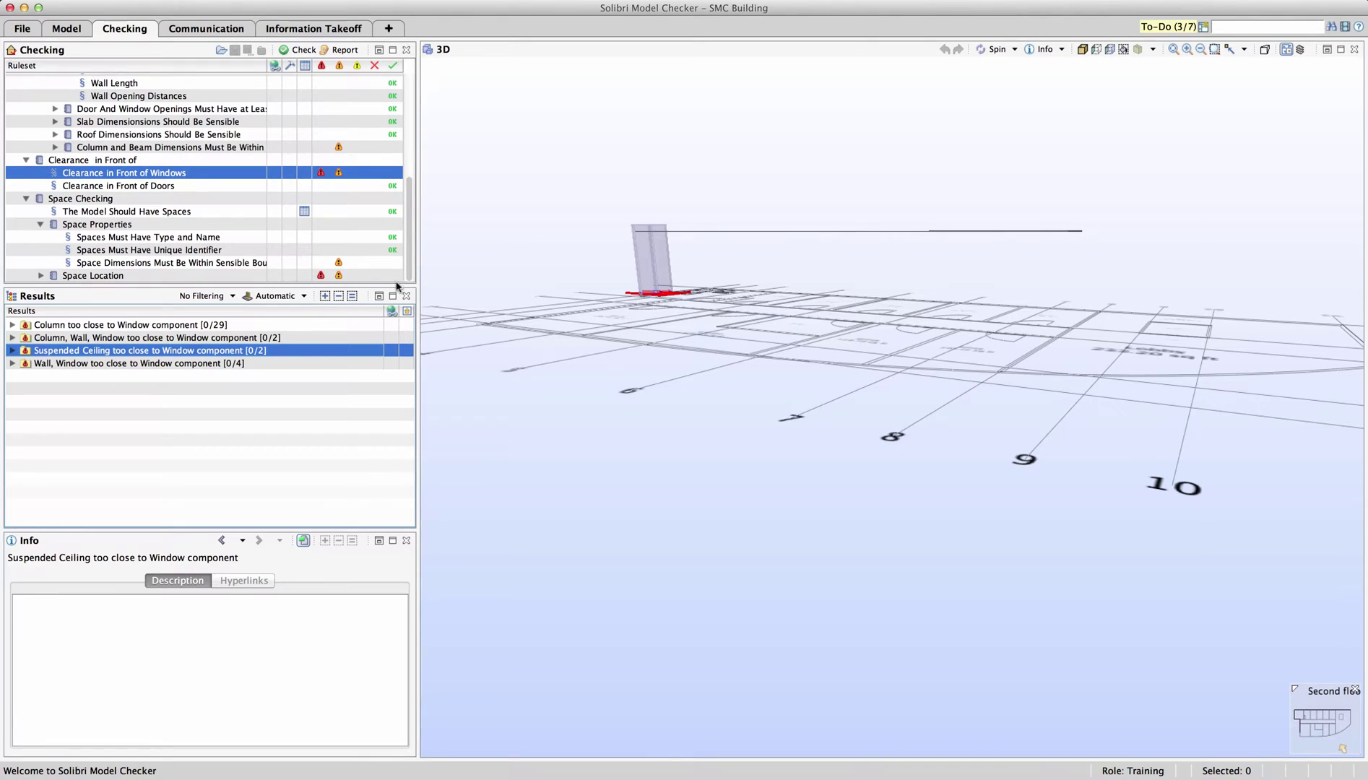
- Confirm The Model Should Have Spaces passed, then view Pipe Shaft's 6.95 sq ft area failure
left_click(169, 214)
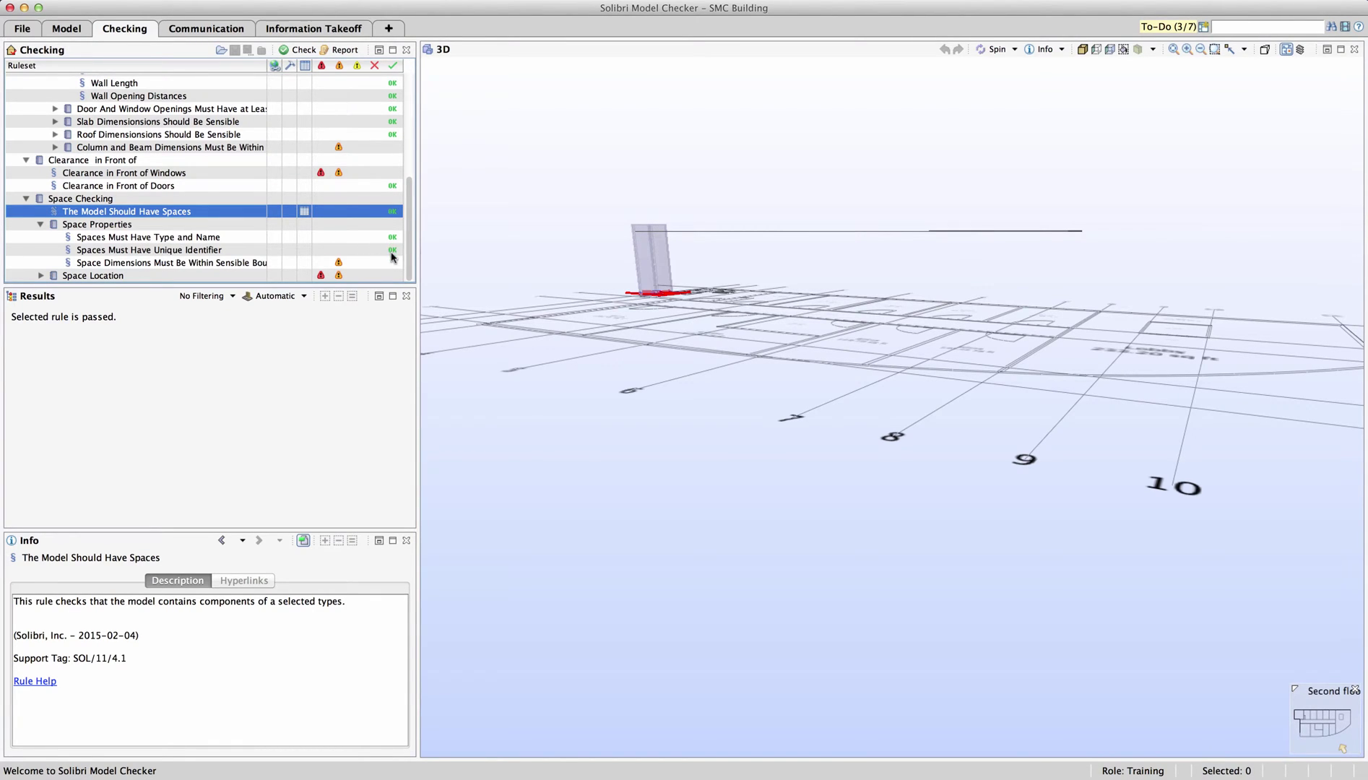
left_click(242, 263)
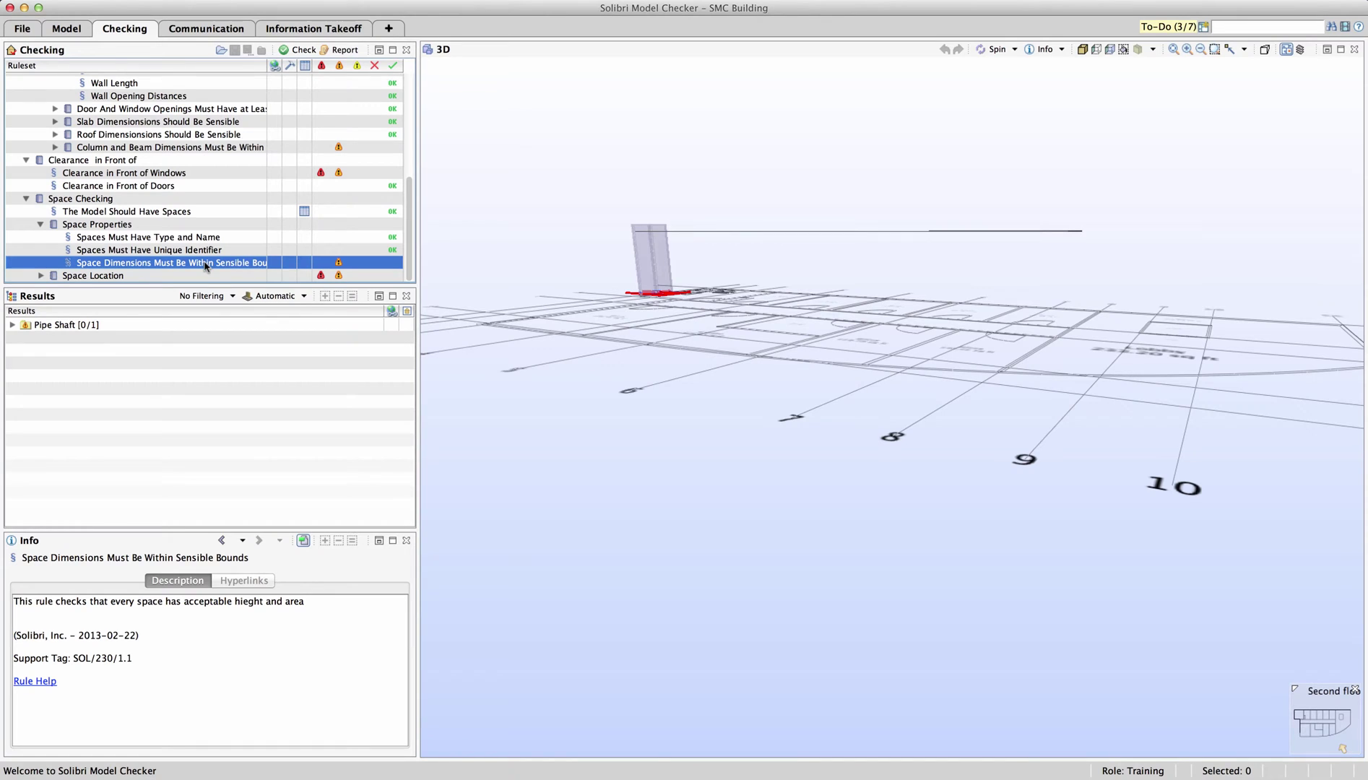
- Mark the Pipe Shaft's wrong area value as Accepted and expand Space Location rules
left_click(61, 328)
double_click(60, 327)
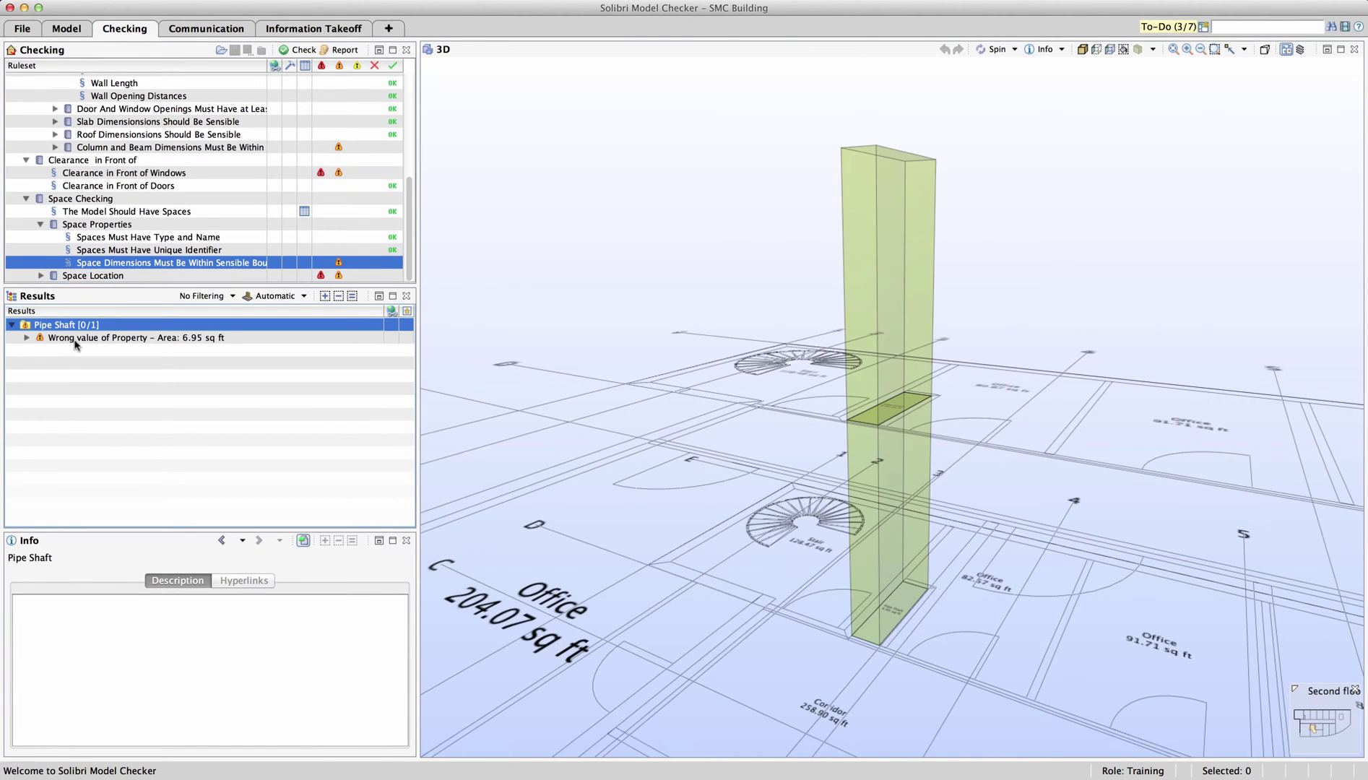
left_click(76, 340)
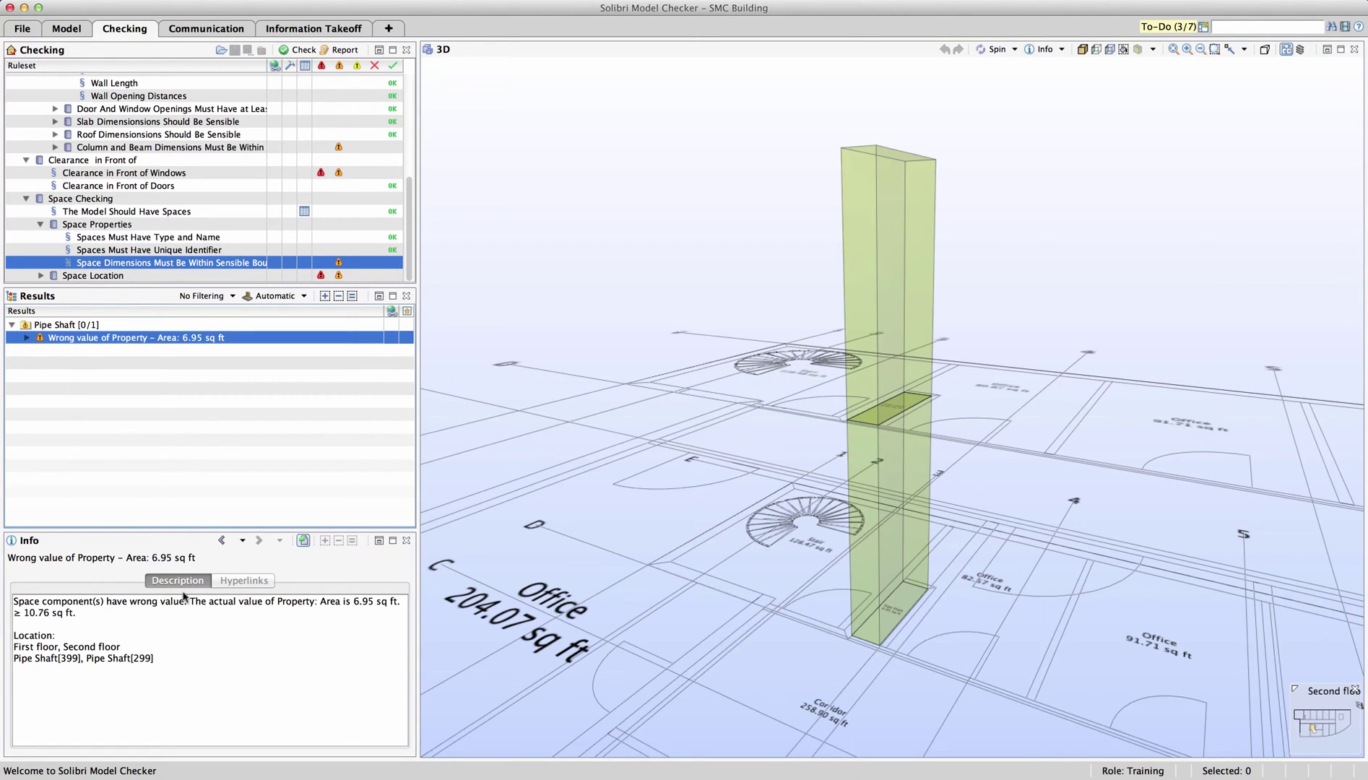
right_click(109, 345)
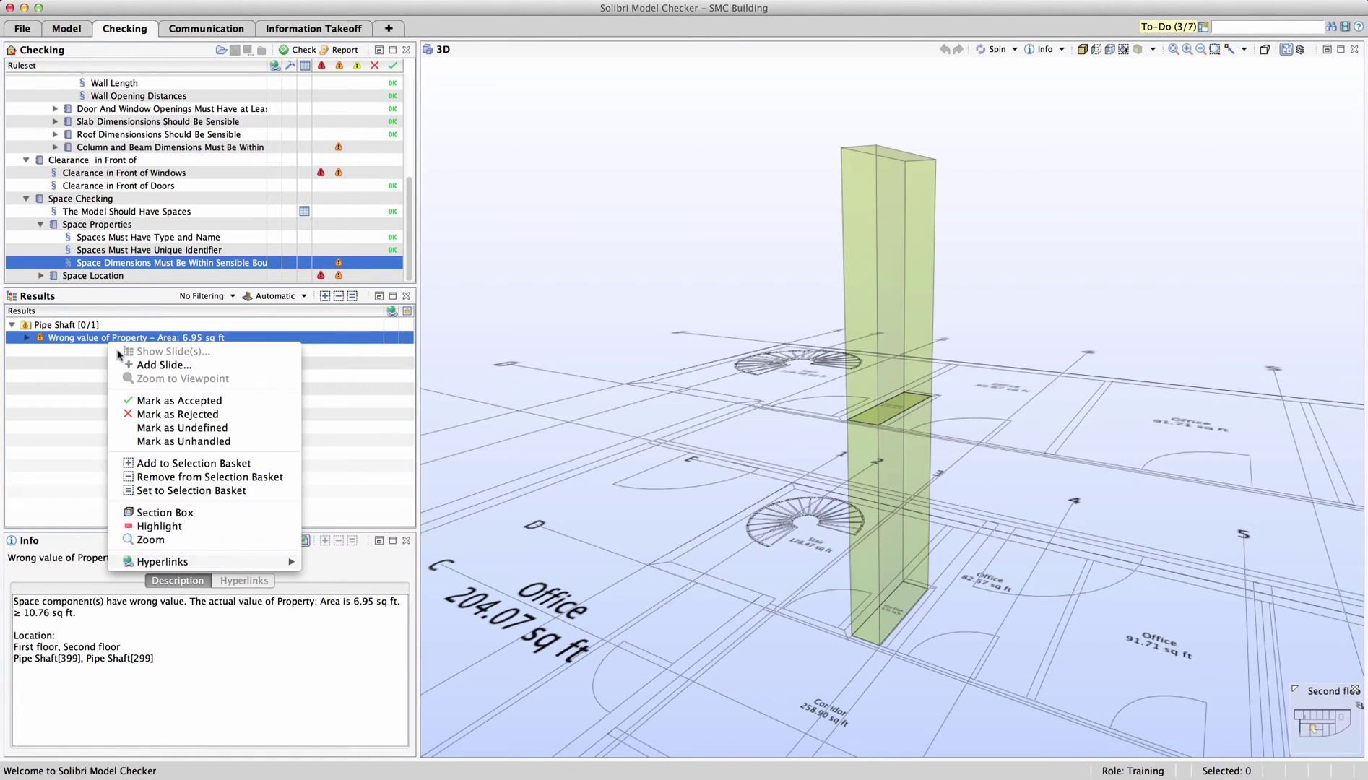
left_click(145, 402)
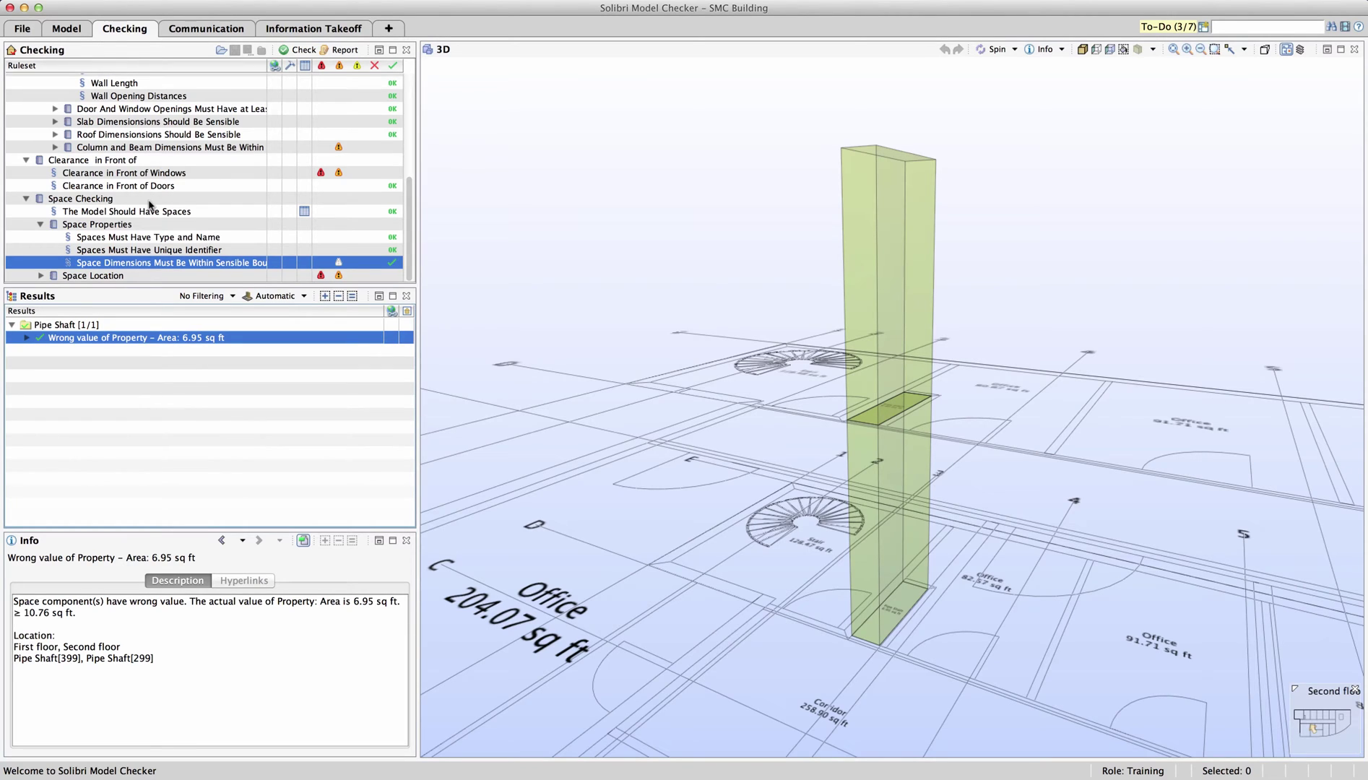
left_click(41, 276)
- List the Space Validation spaces intersecting Office[308] and orbit around the magenta Space.2.4 office
left_click(111, 267)
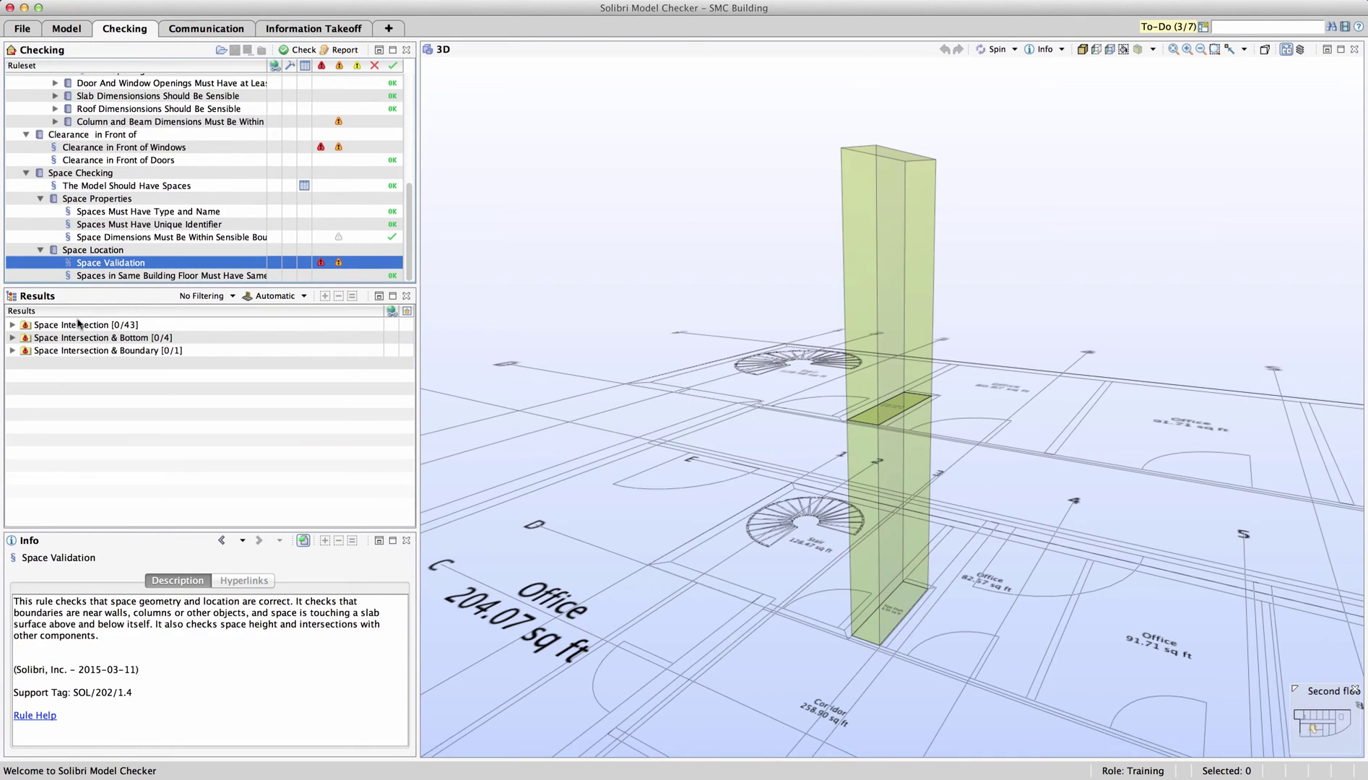
double_click(79, 350)
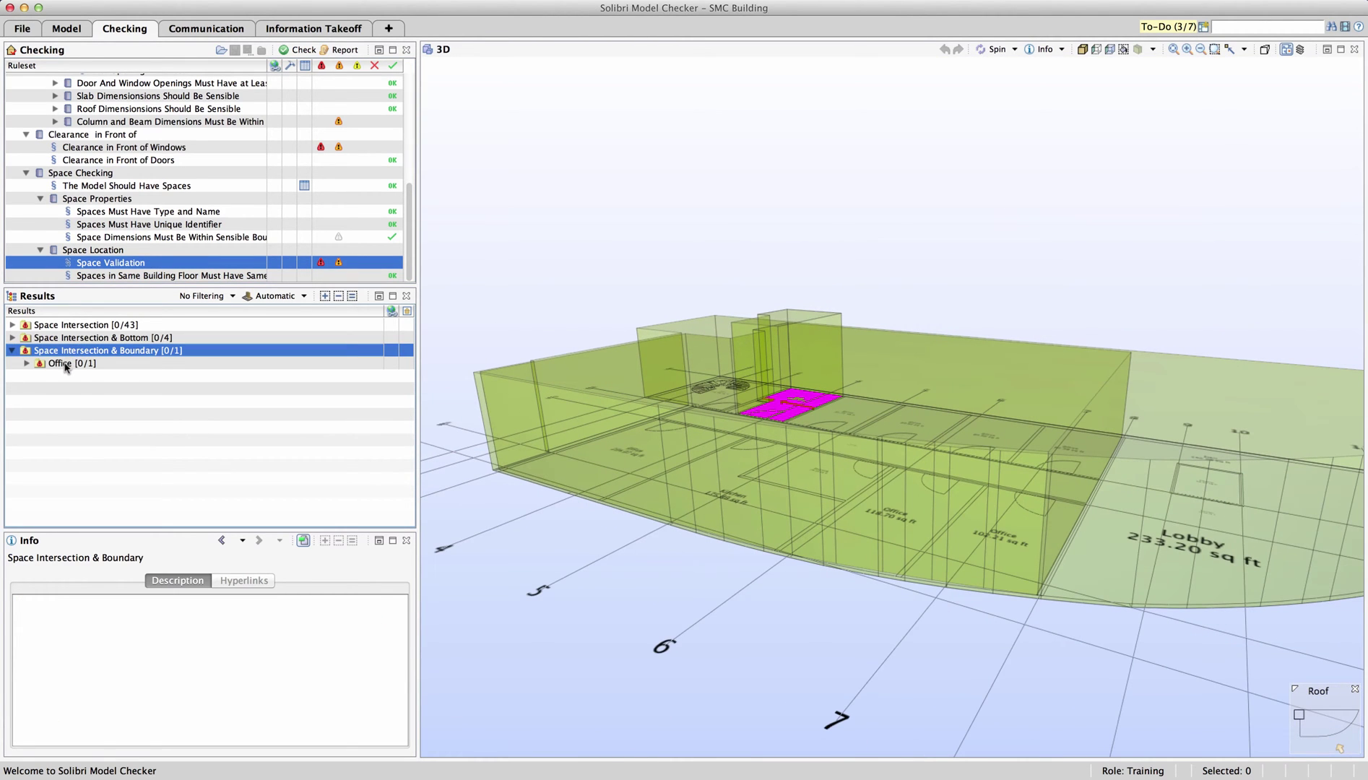
left_click(66, 366)
double_click(66, 366)
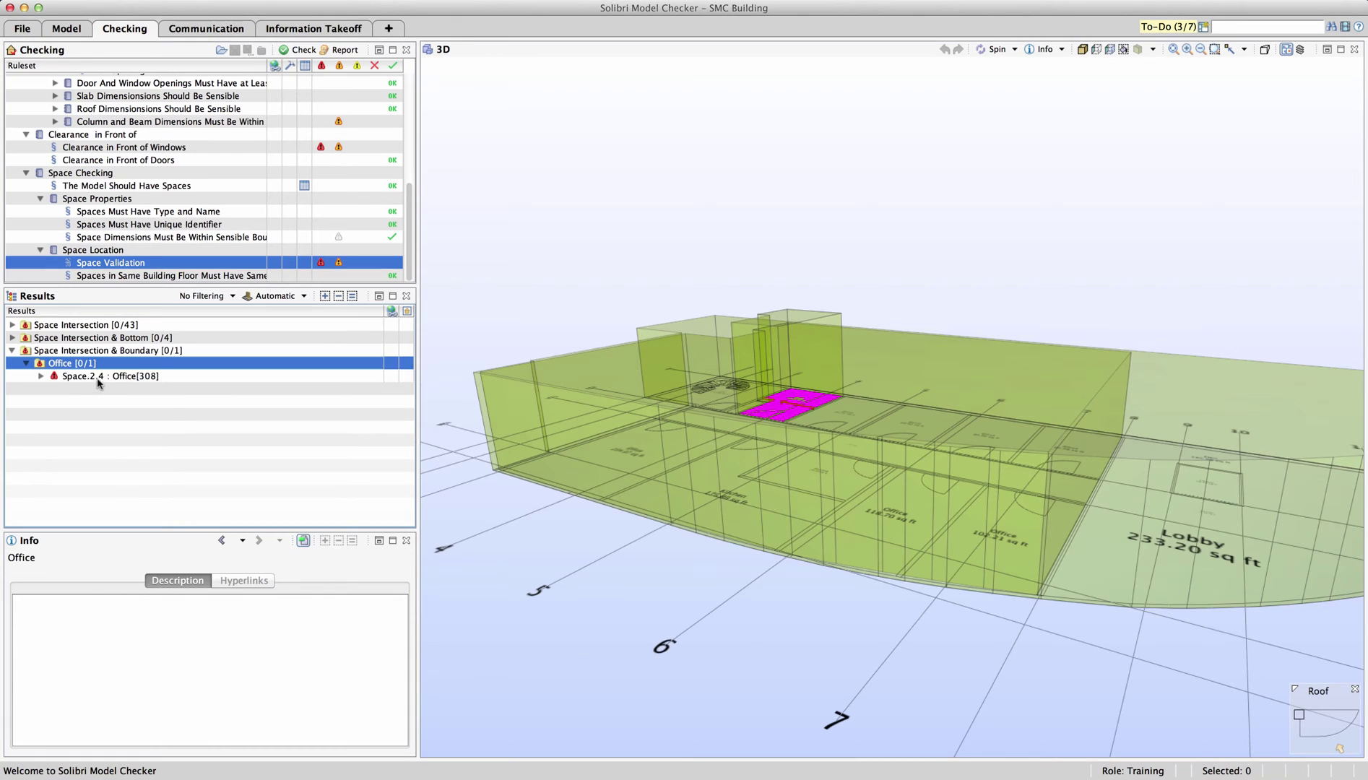
left_click(98, 382)
double_click(98, 383)
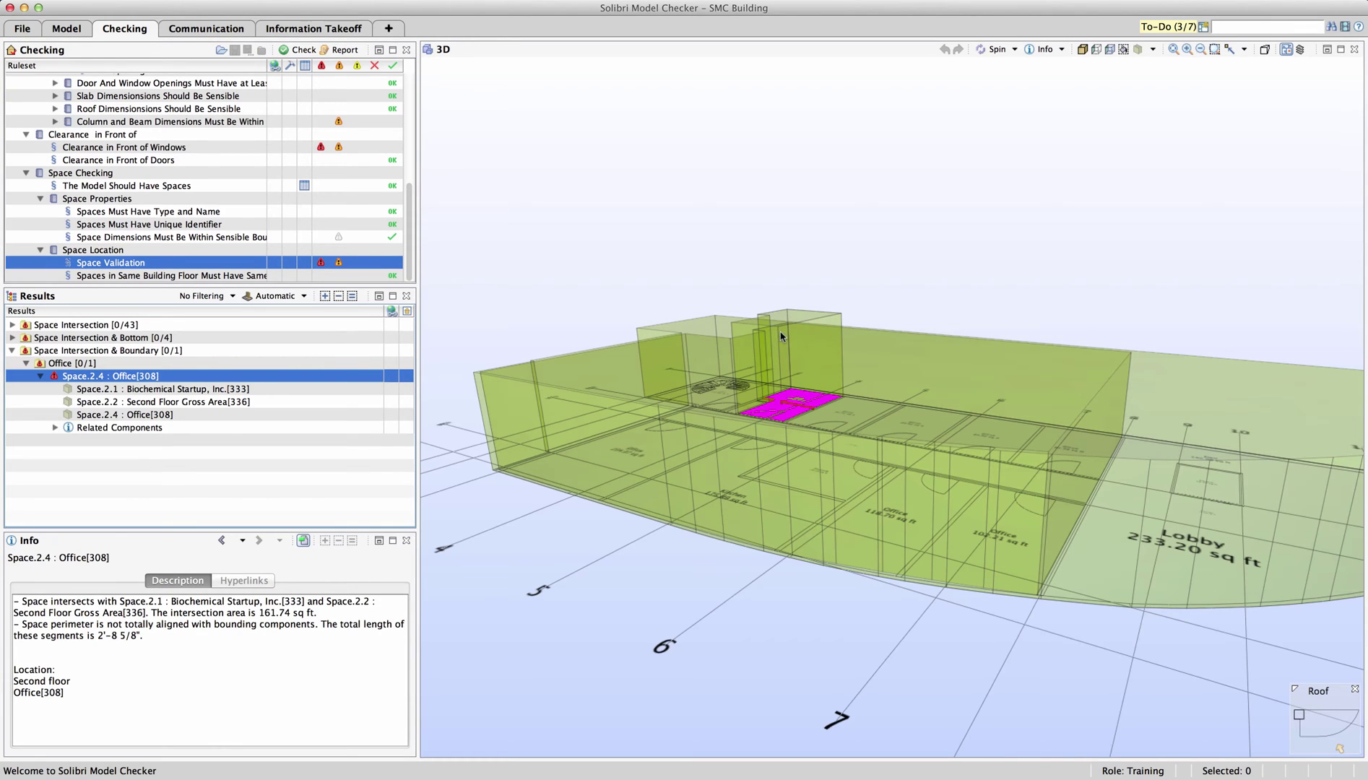
scroll(781, 364, "up", 3)
scroll(796, 335, "up", 2)
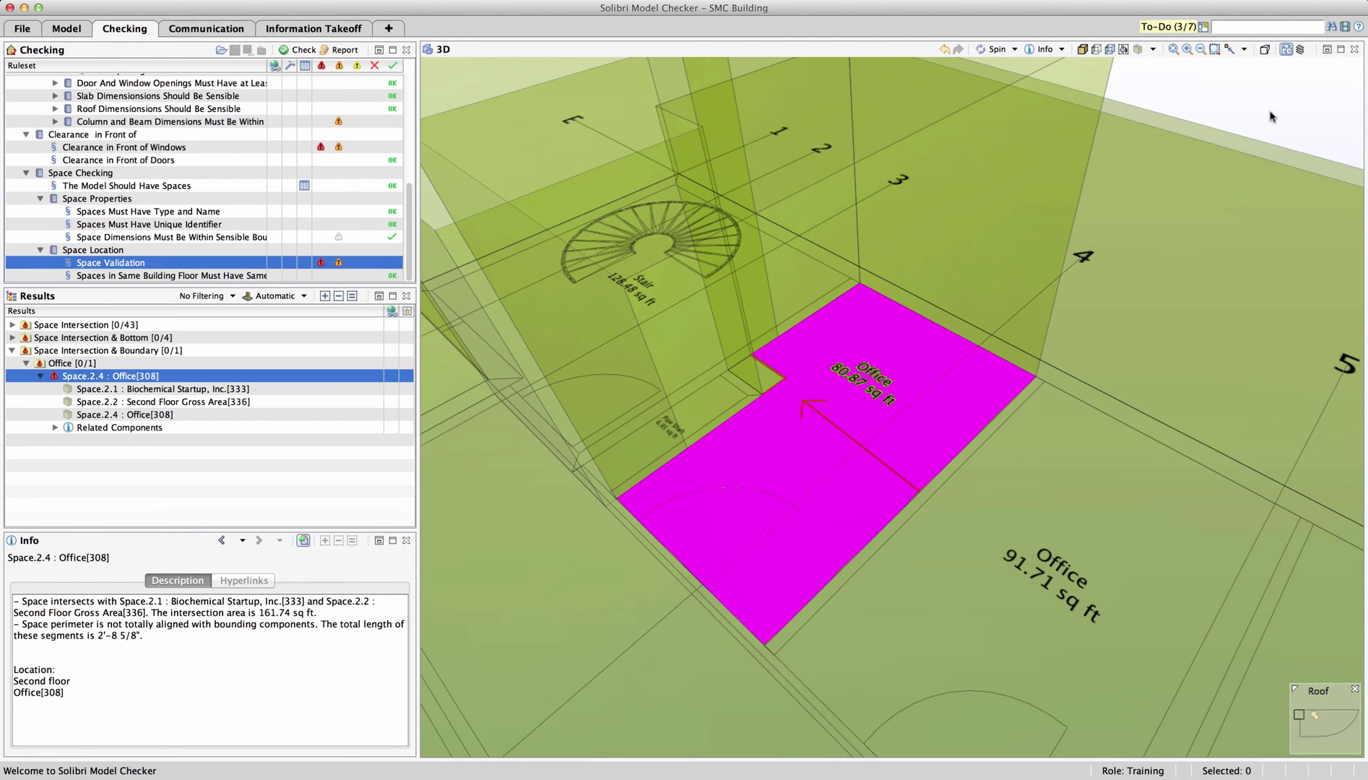
mouse_move(1081, 191)
left_mouse_down()
mouse_move(907, 223)
mouse_move(970, 235)
mouse_move(982, 216)
left_mouse_up()
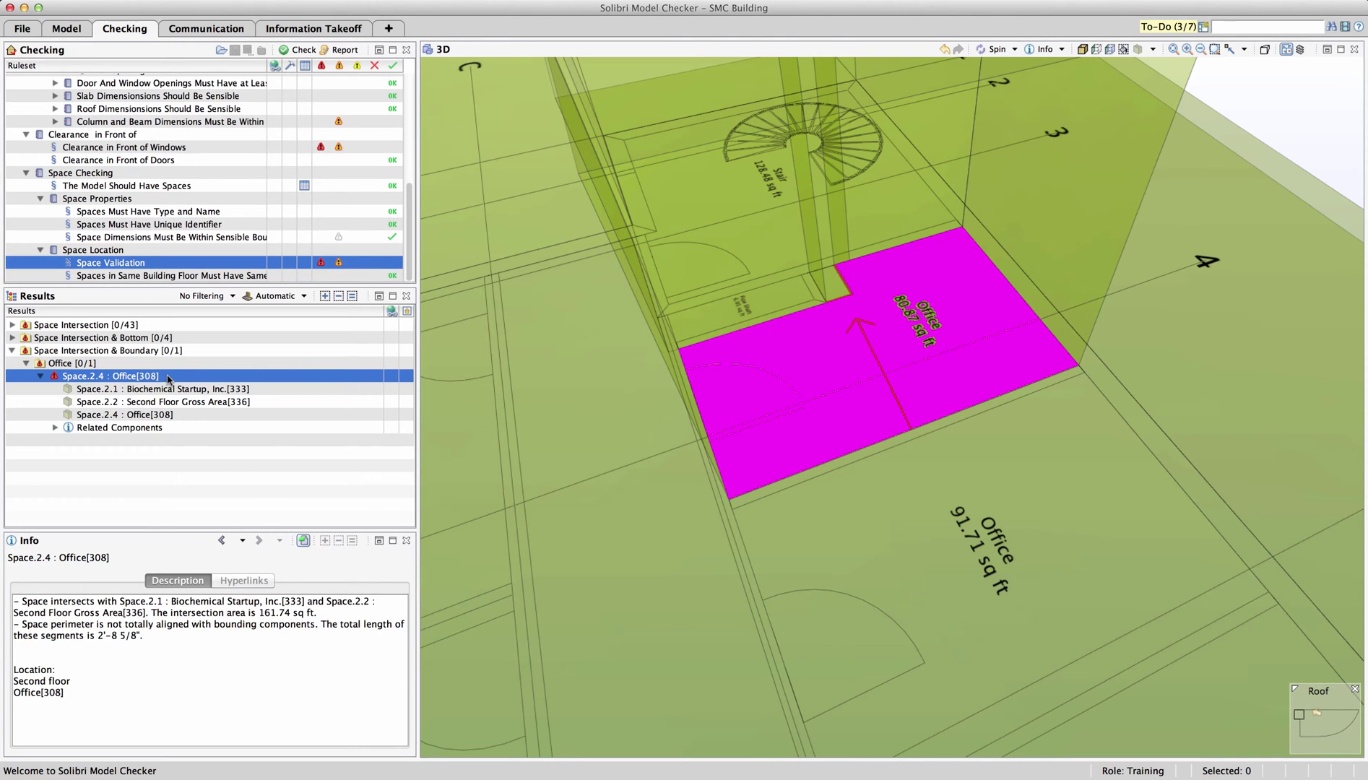
- Mark Space.2.4 : Office[308] as Rejected with the default Issue Details description
right_click(168, 378)
left_click(200, 400)
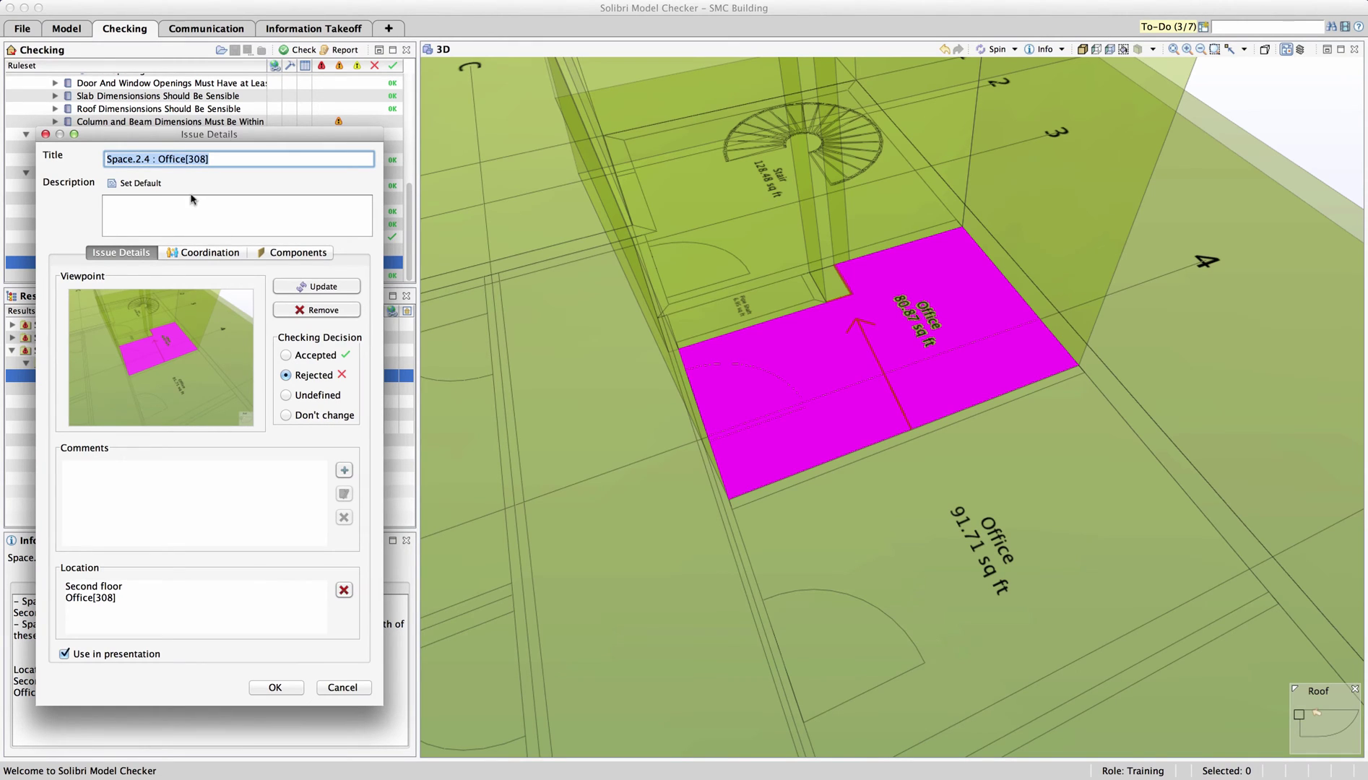
left_click(146, 185)
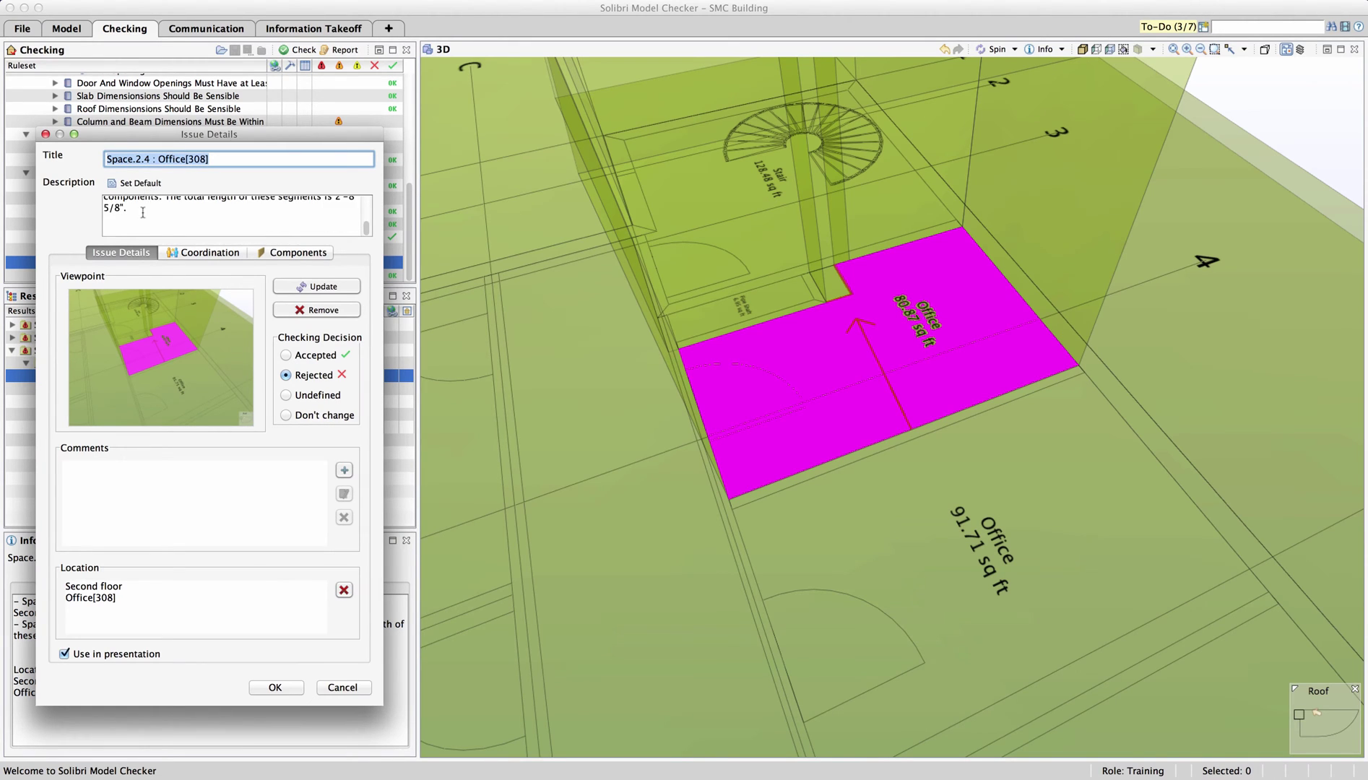
scroll(144, 215, "up", 5)
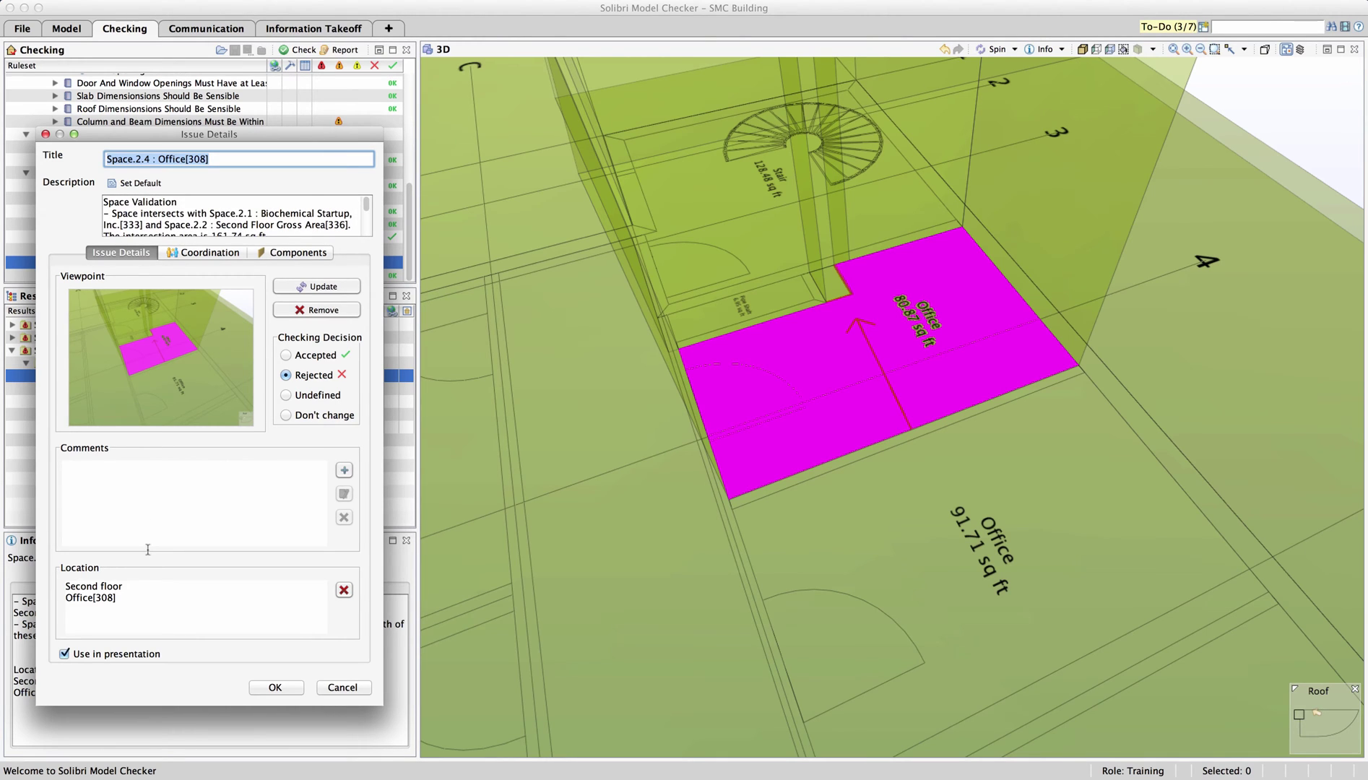
left_click(272, 690)
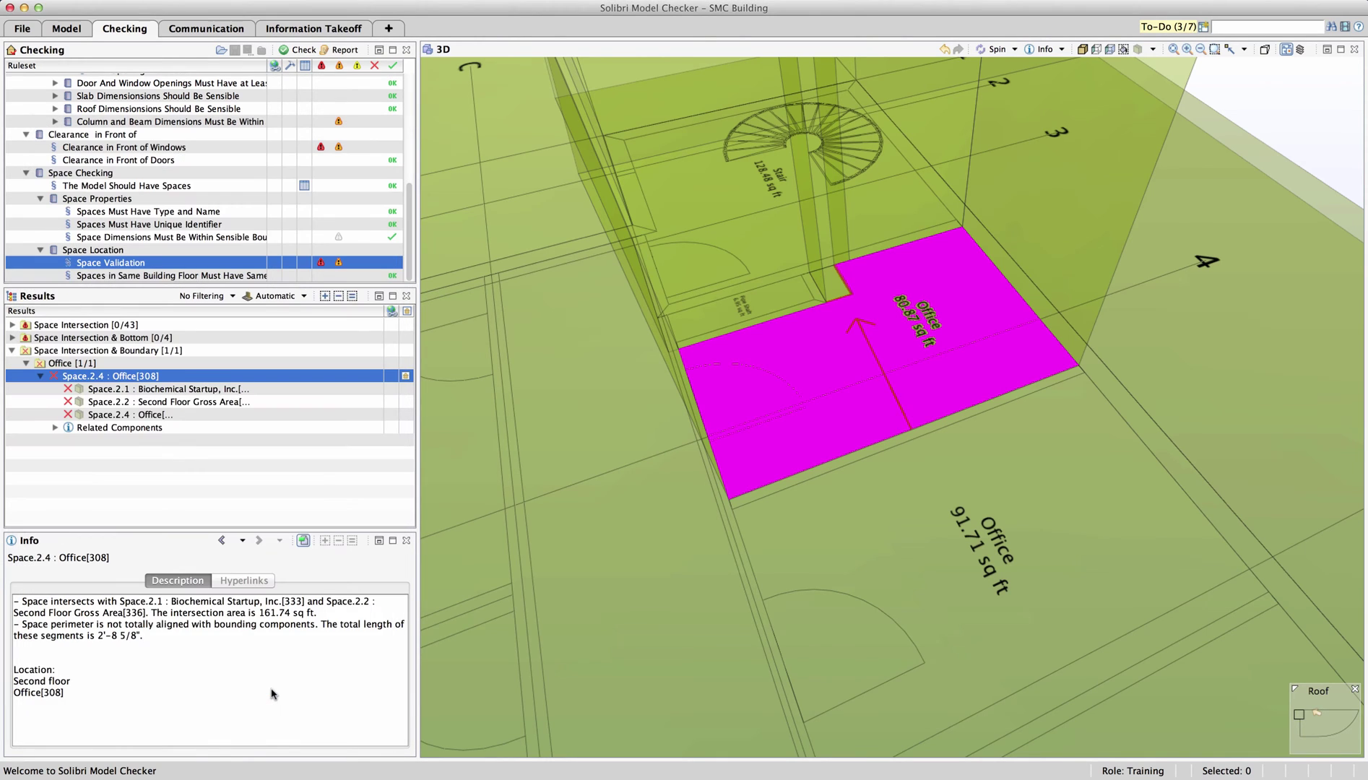